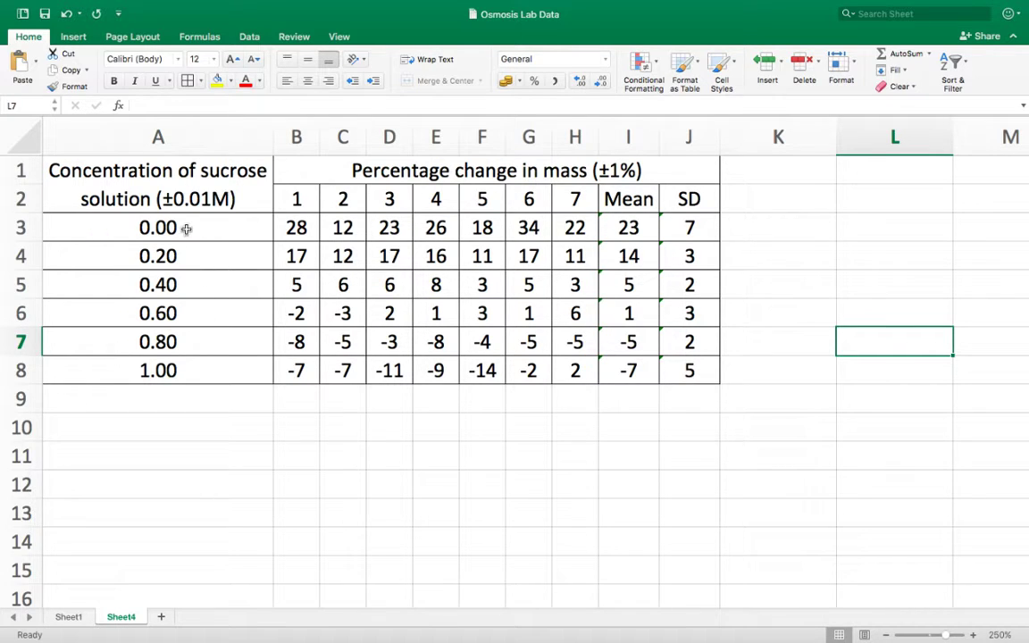
Insert a scatter chart of mean % mass change (I3:I8) against sucrose concentration (A3:A8)
drag(168, 223, 182, 361)
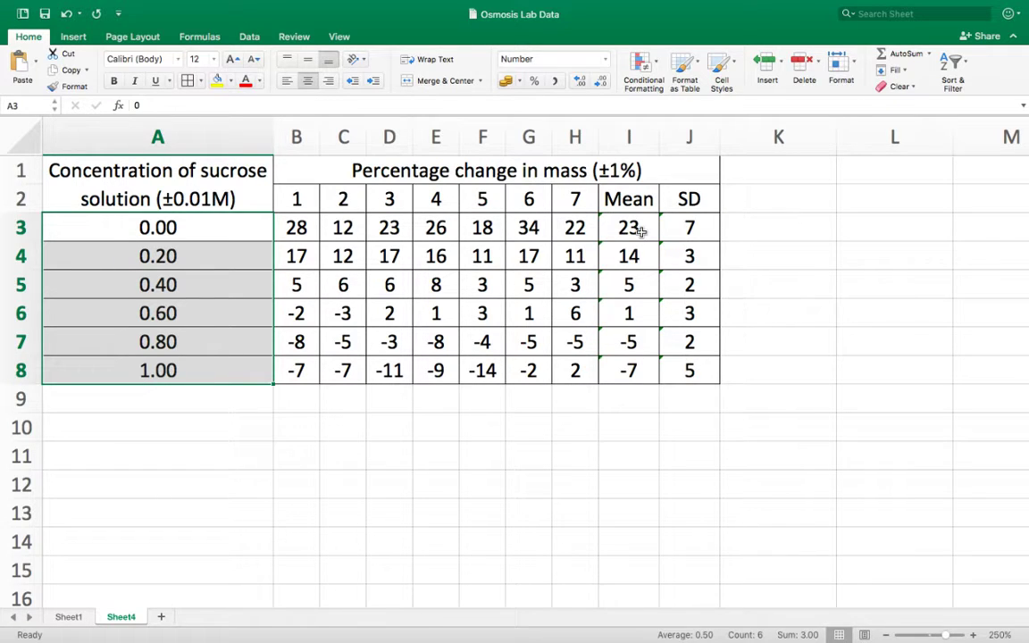
drag(640, 231, 631, 365)
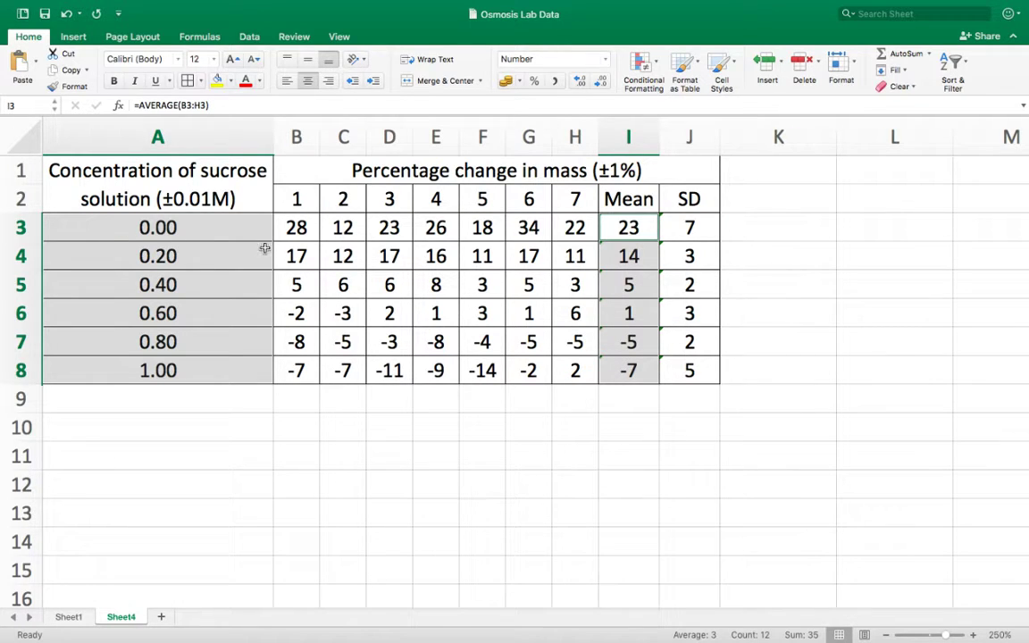
click(75, 37)
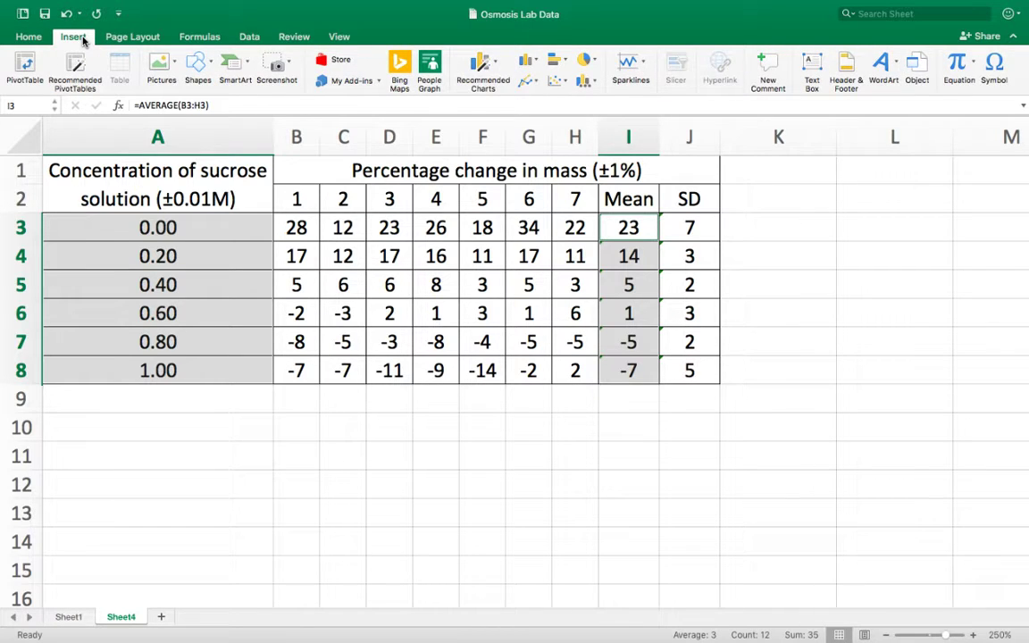
click(563, 83)
click(579, 139)
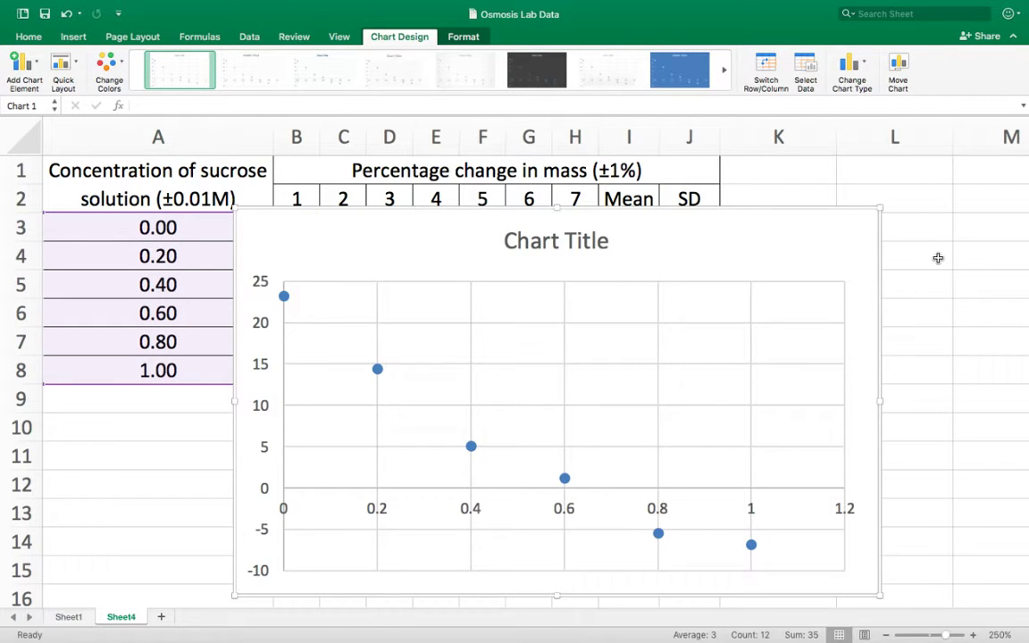
Move the scatter chart down beneath the data table so it starts around row 9
scroll(938, 258, down, 2)
drag(809, 170, 655, 363)
scroll(839, 340, down, 2)
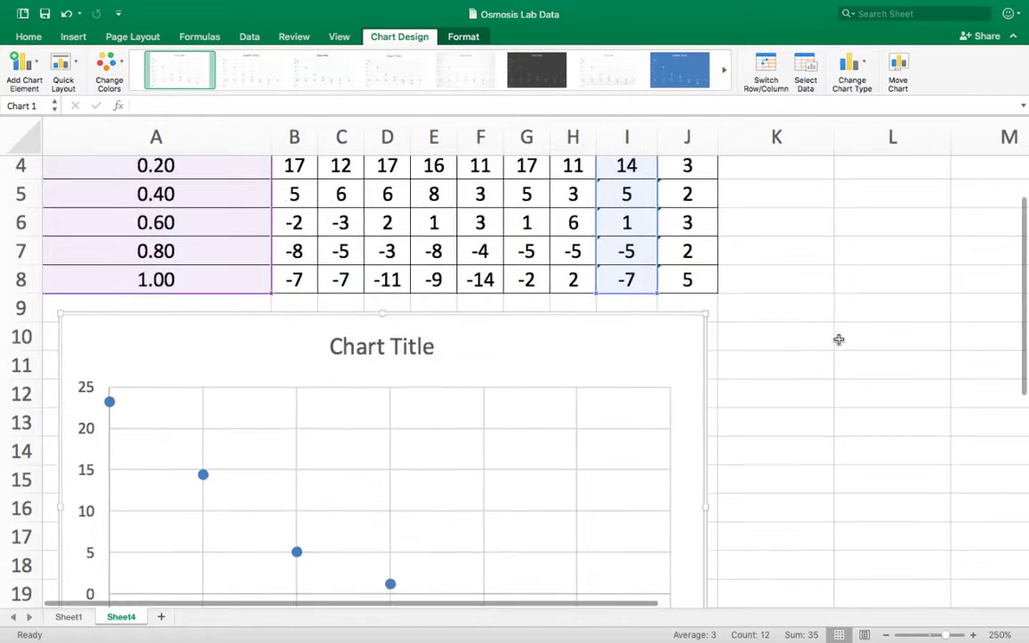
scroll(839, 339, down, 7)
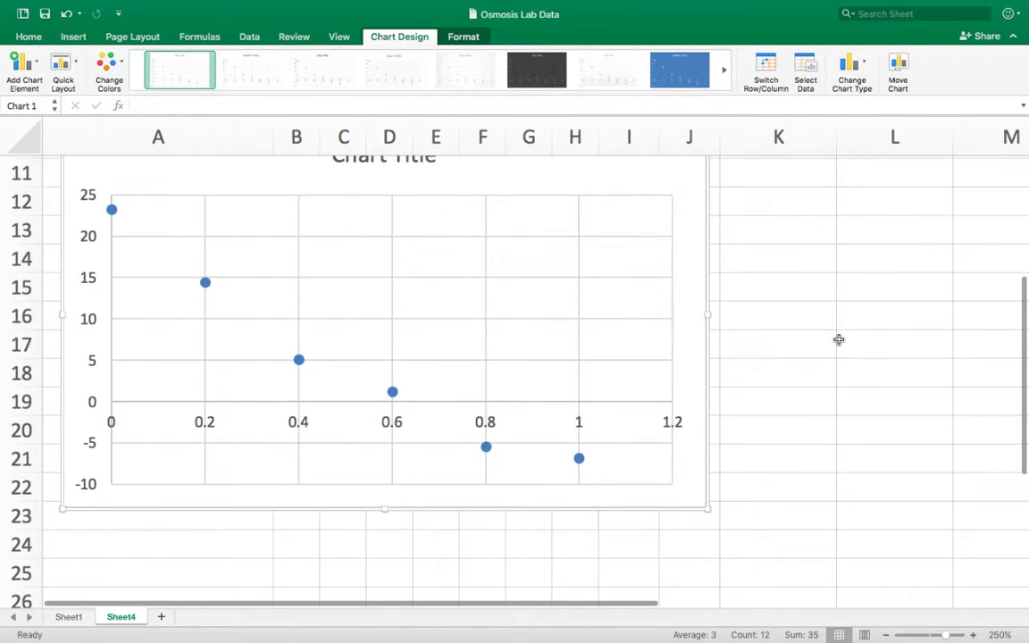
scroll(839, 340, up, 1)
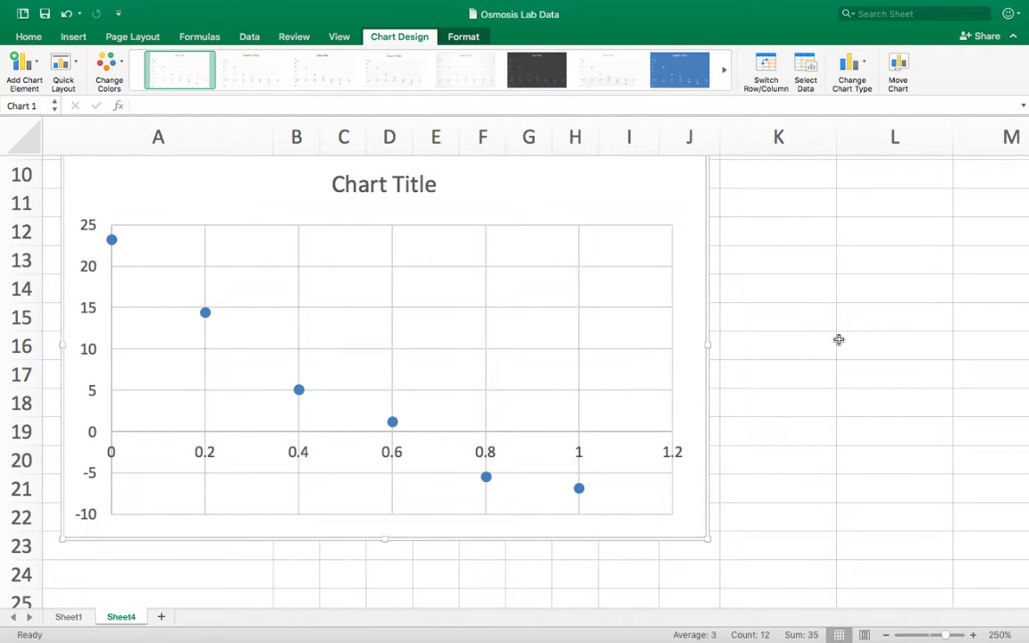
scroll(839, 339, up, 9)
scroll(839, 340, down, 9)
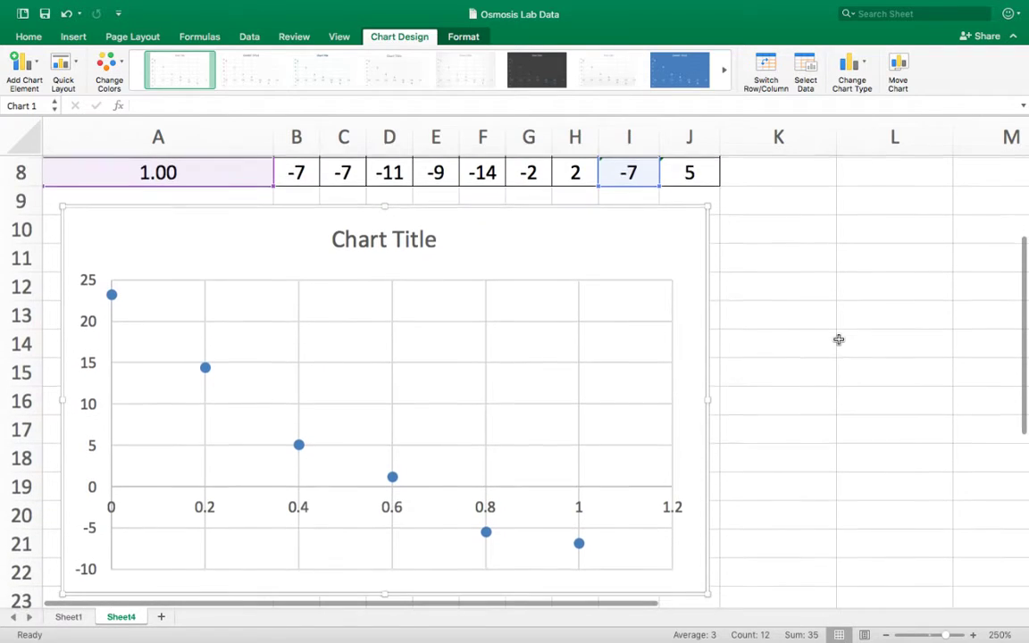
mouse_move(579, 483)
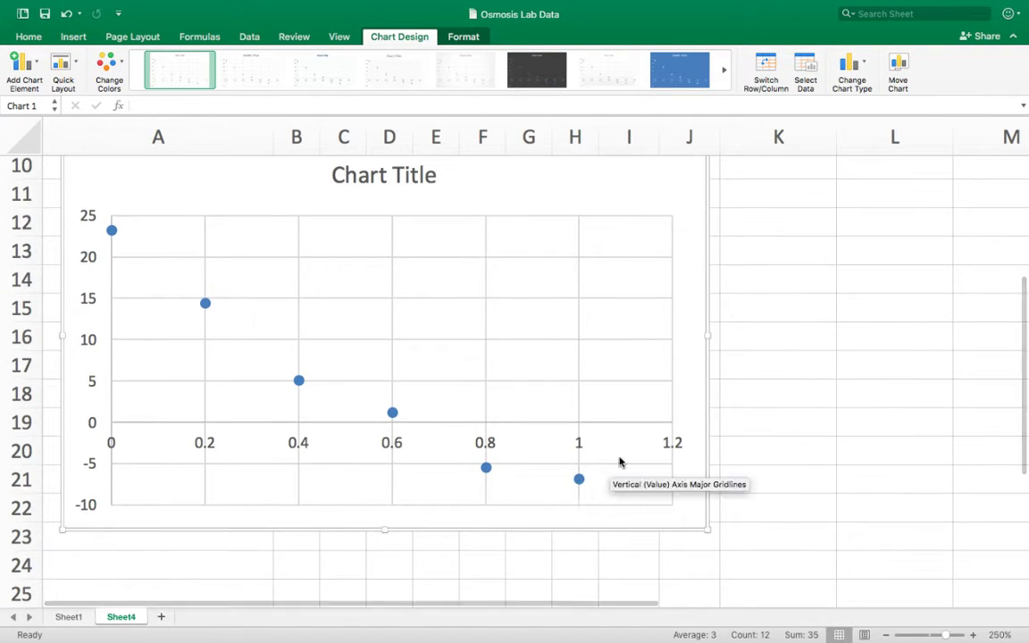
scroll(782, 326, up, 9)
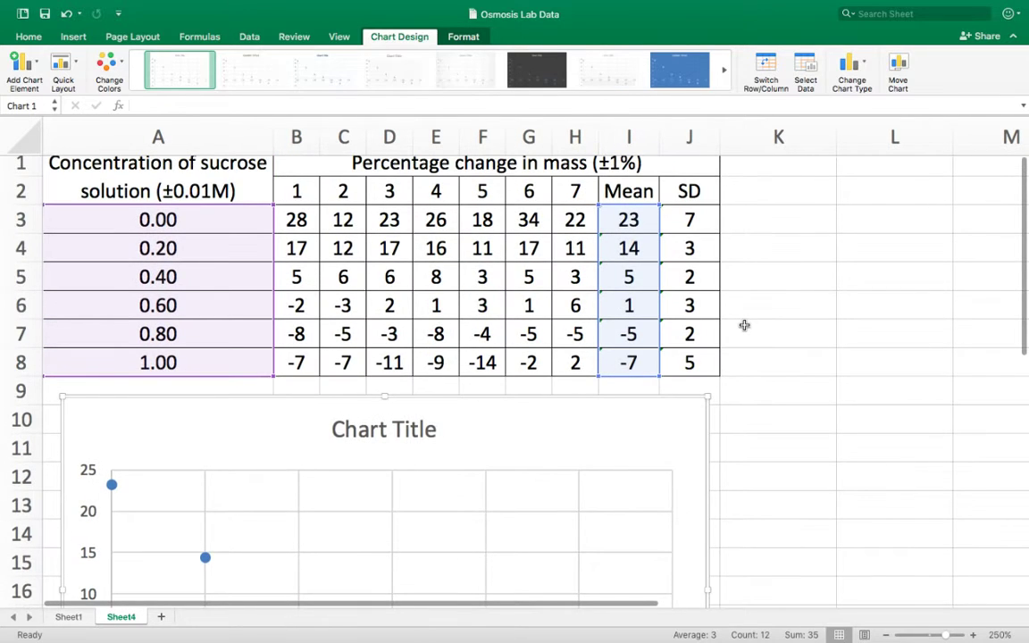
scroll(742, 324, down, 11)
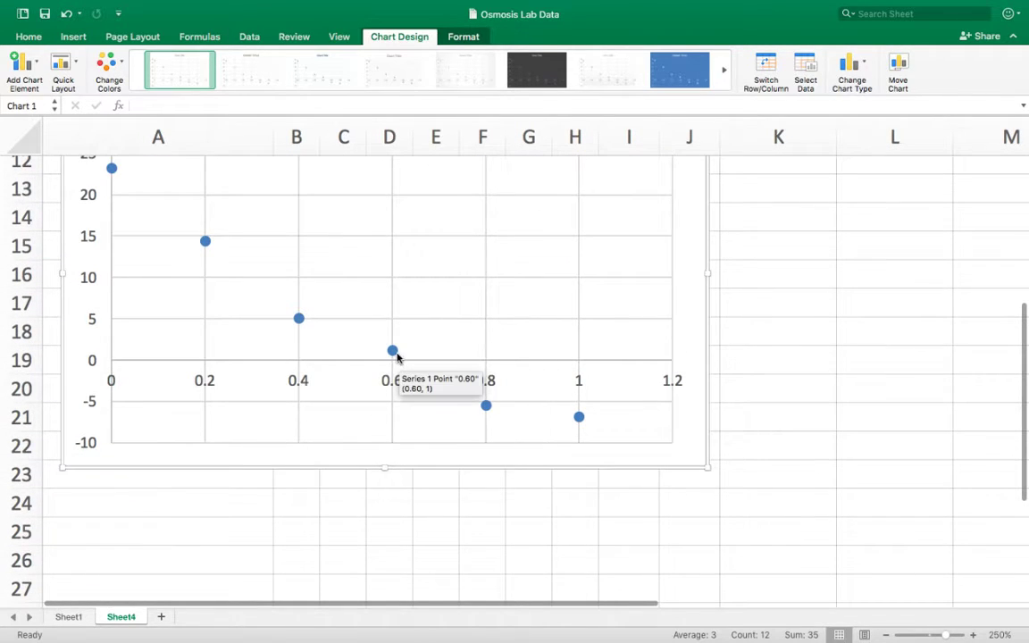
Add error bars with the vertical error amount set to Custom, ready to specify values
click(36, 67)
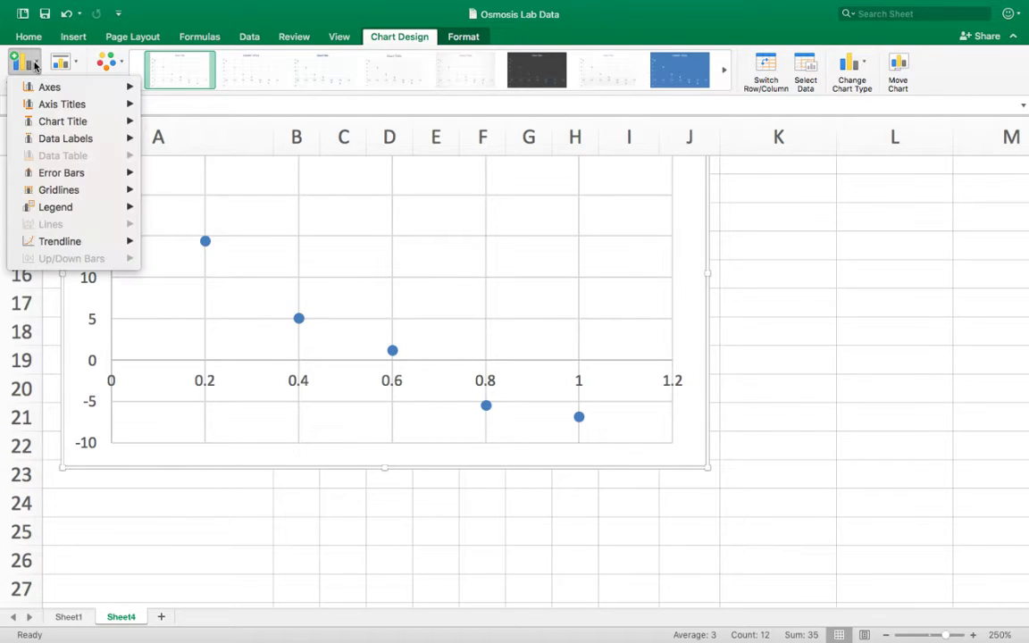
mouse_move(55, 176)
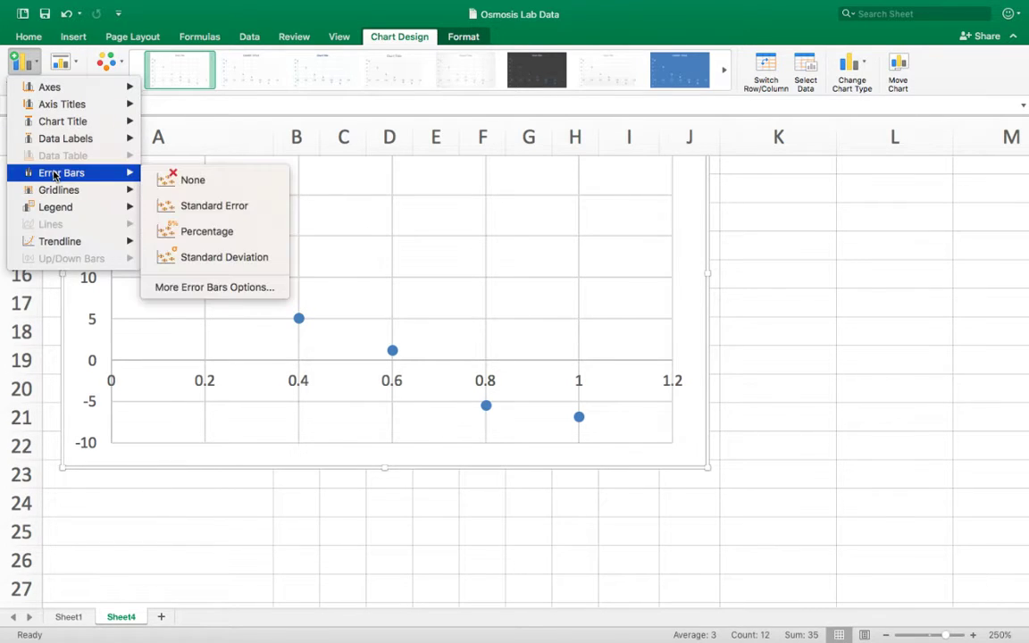
click(231, 288)
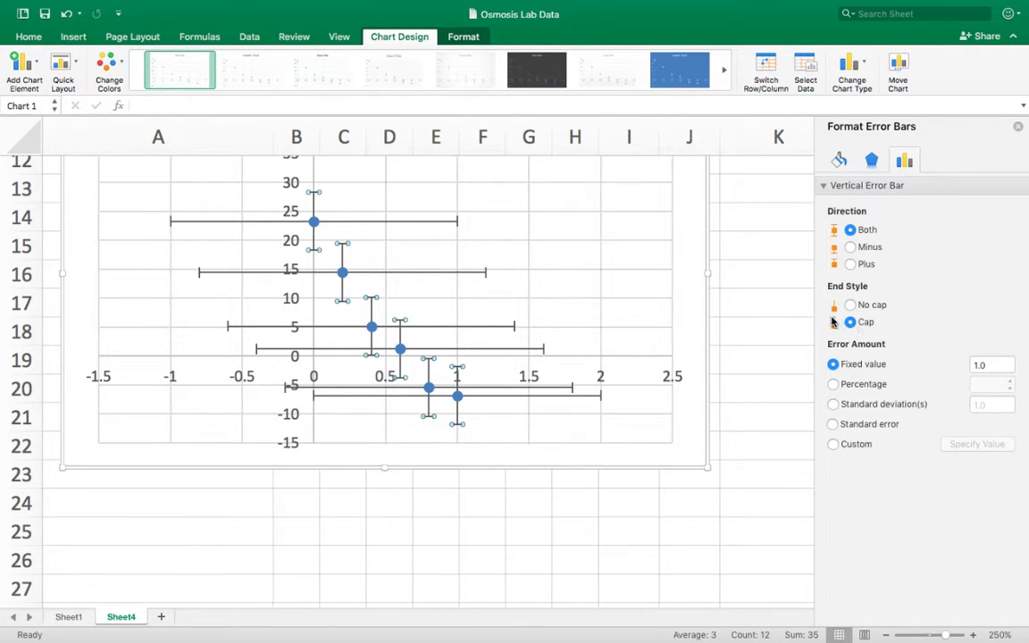
click(834, 444)
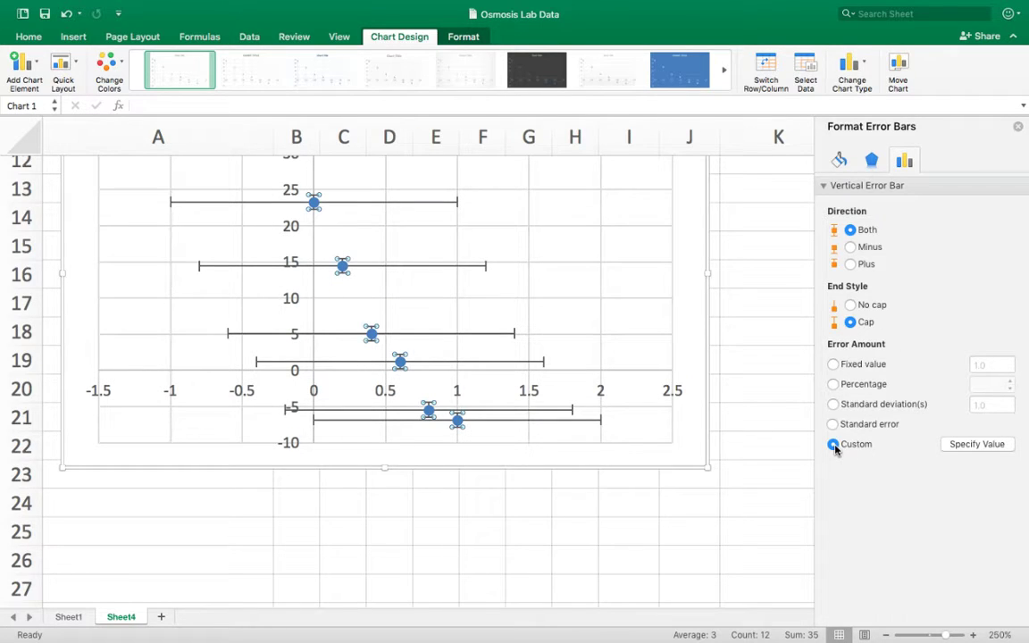
click(976, 444)
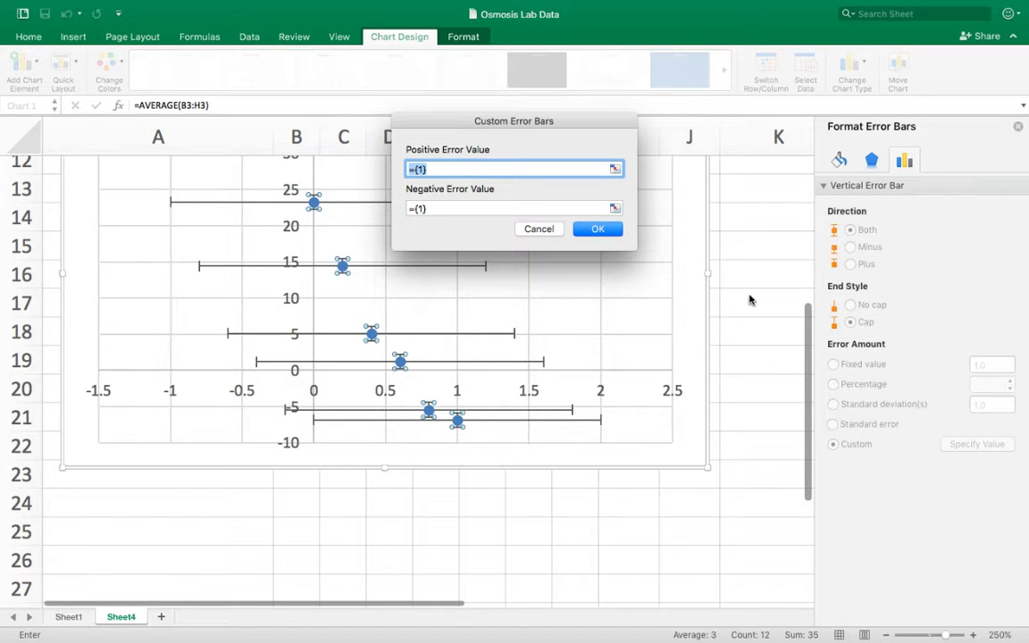
Set both the positive and negative custom error values to the SD cells J3:J8
scroll(746, 281, up, 3)
scroll(747, 280, up, 5)
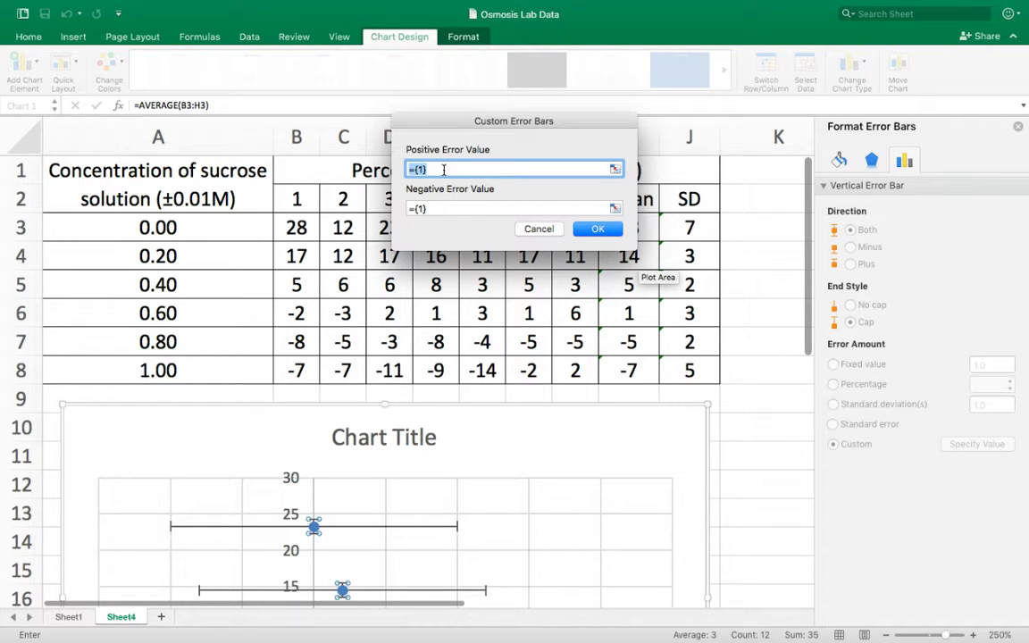
click(688, 229)
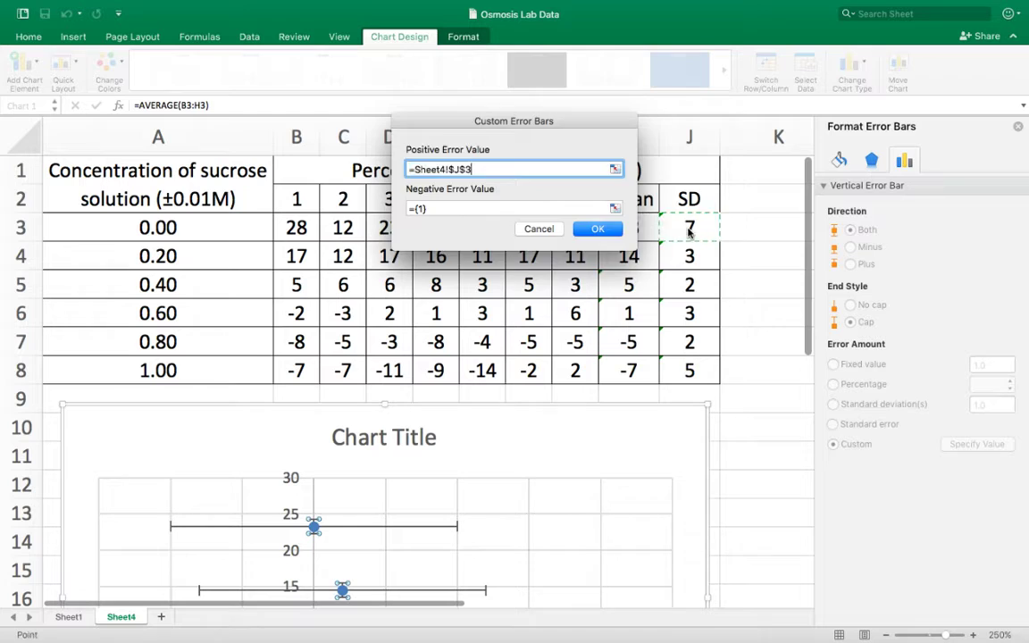
drag(689, 231, 690, 367)
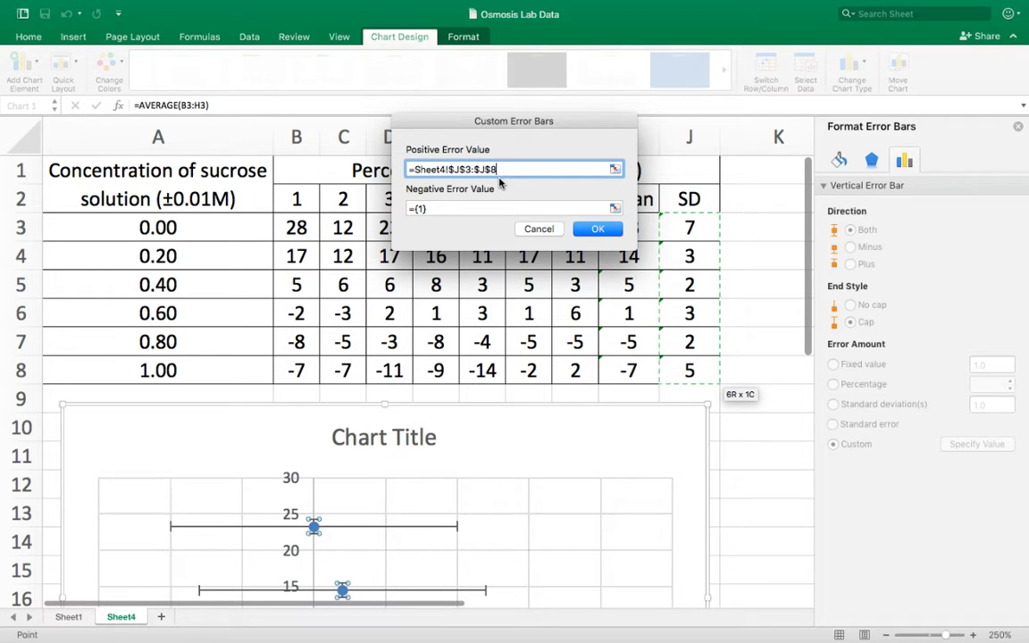
click(615, 209)
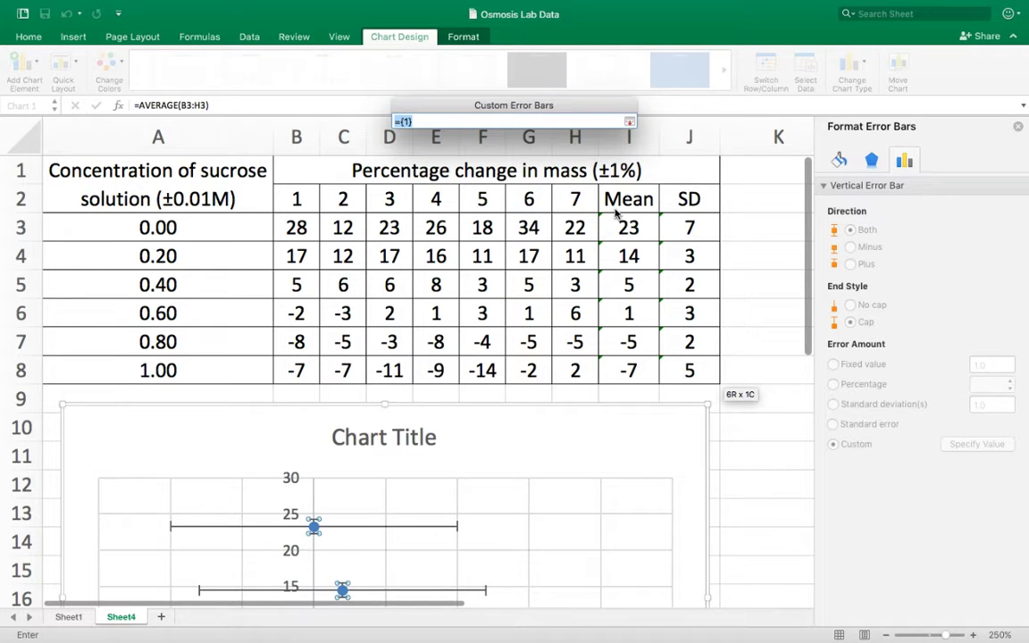
drag(689, 231, 689, 377)
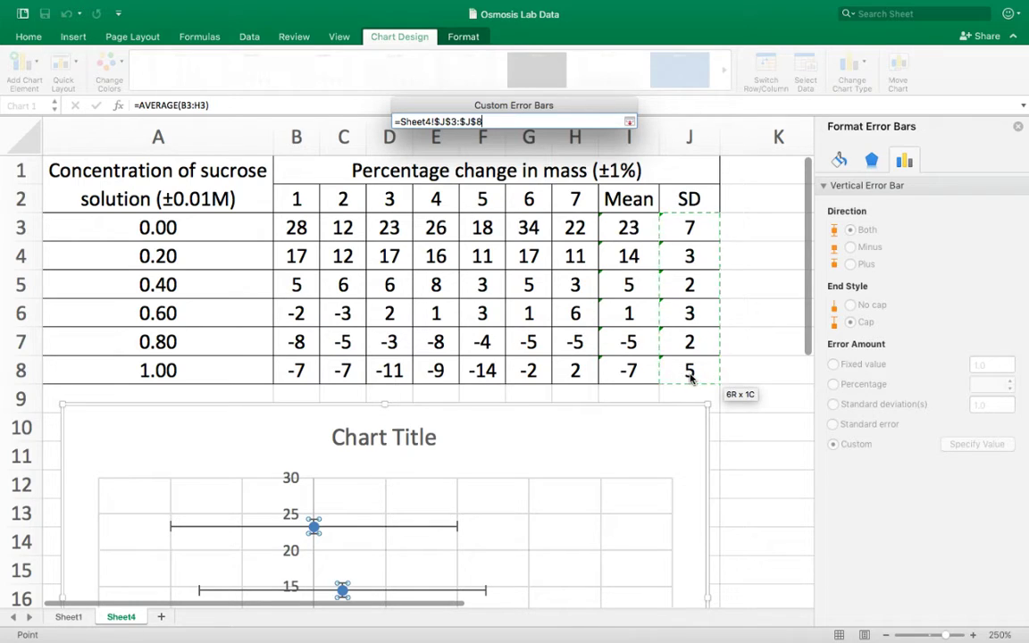
key(Return)
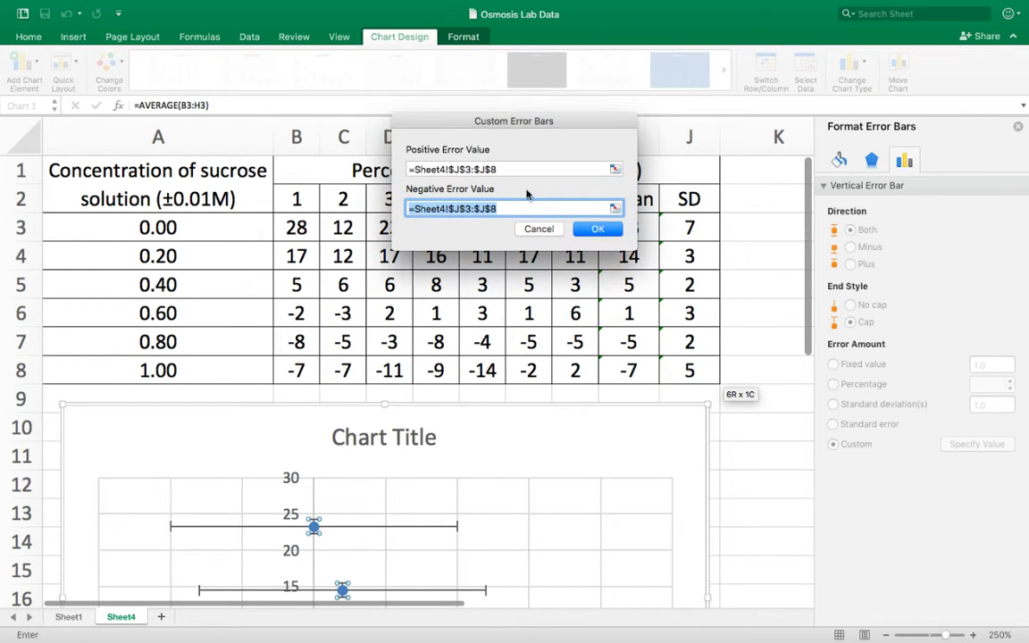
click(597, 230)
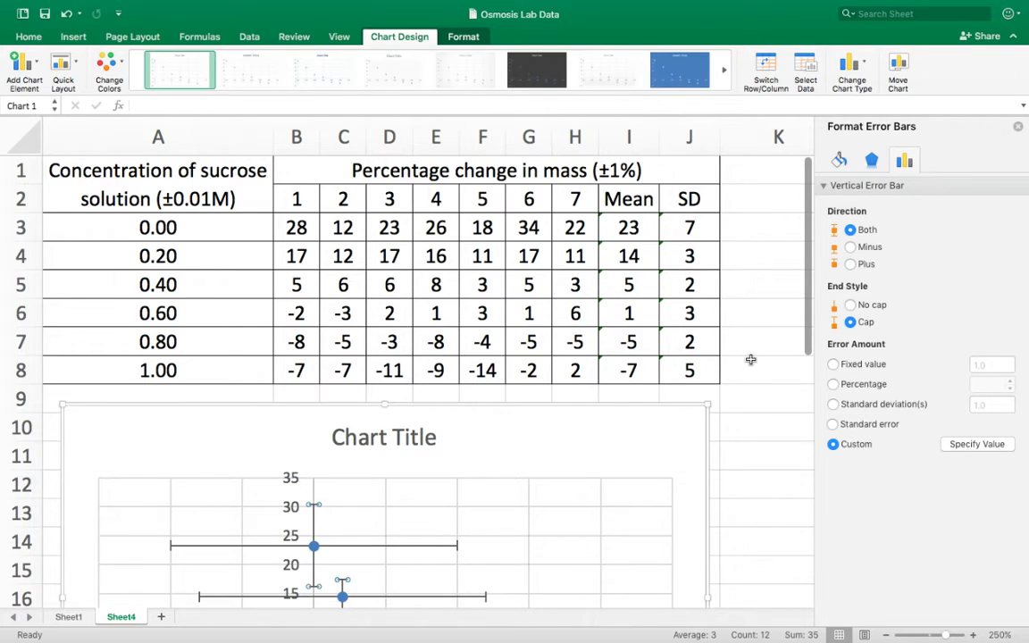
Delete the horizontal error bars, leaving only the vertical SD bars
scroll(752, 360, down, 3)
scroll(752, 360, down, 5)
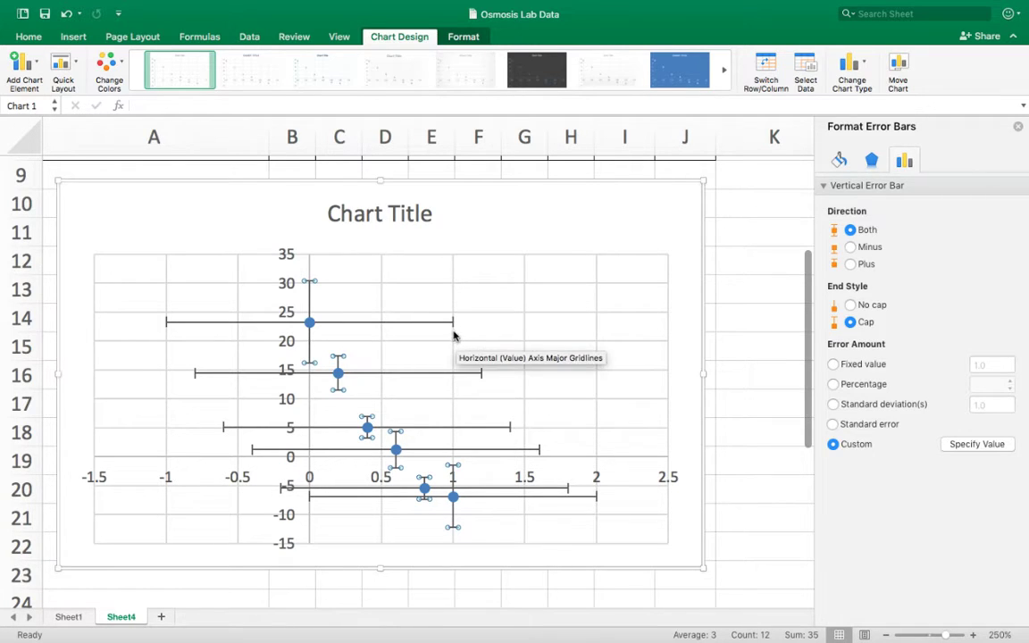
click(452, 328)
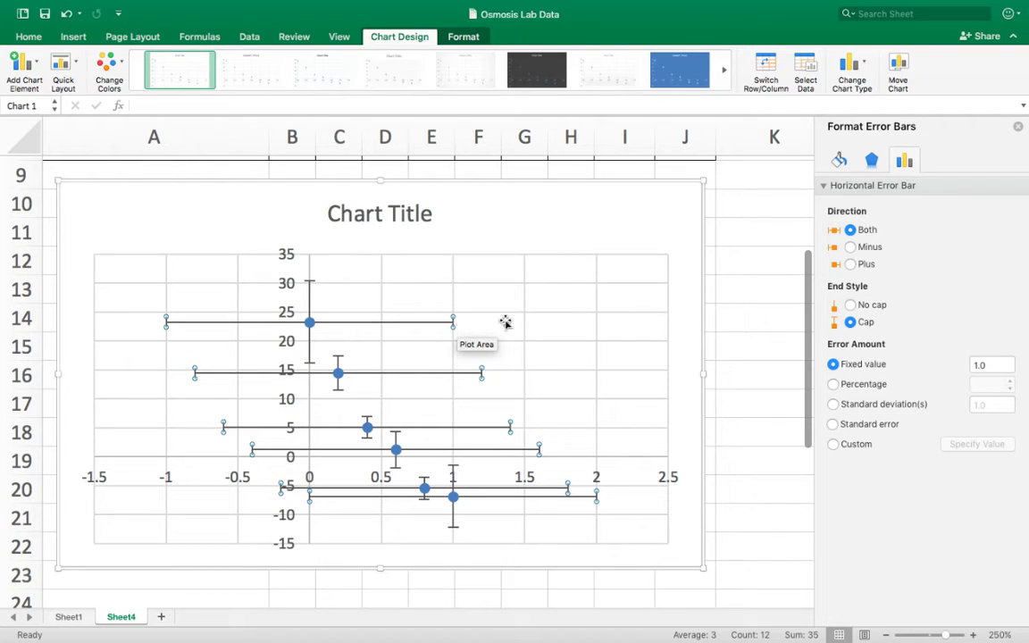
key(Delete)
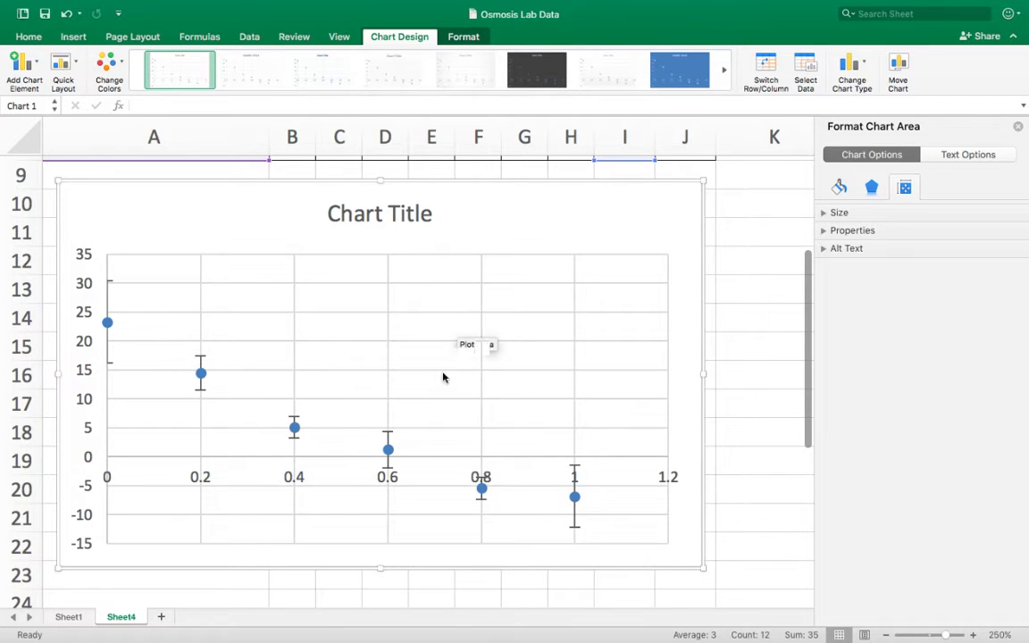
mouse_move(294, 431)
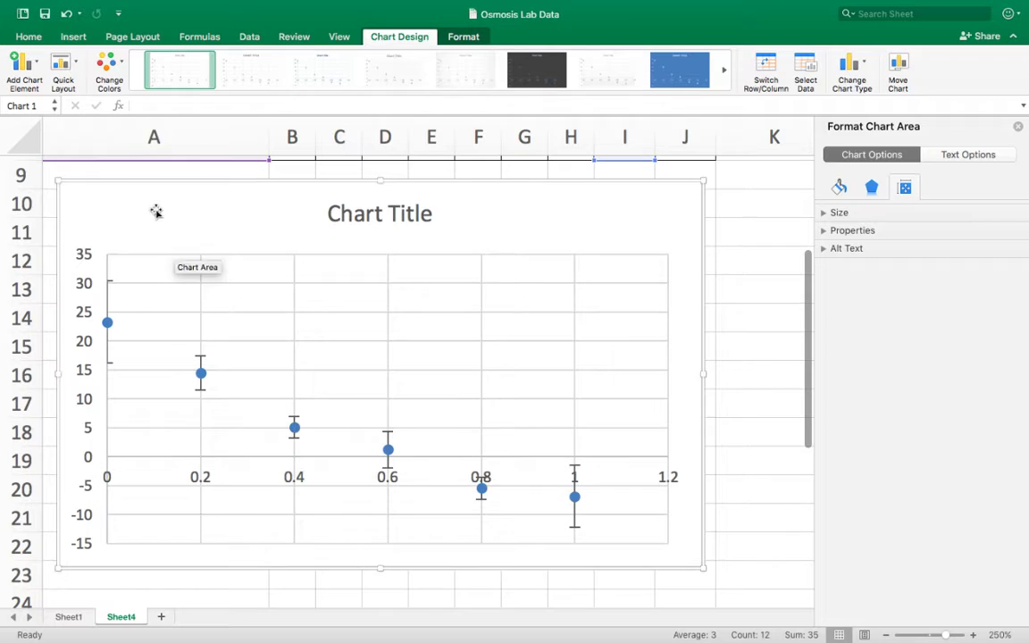
click(24, 64)
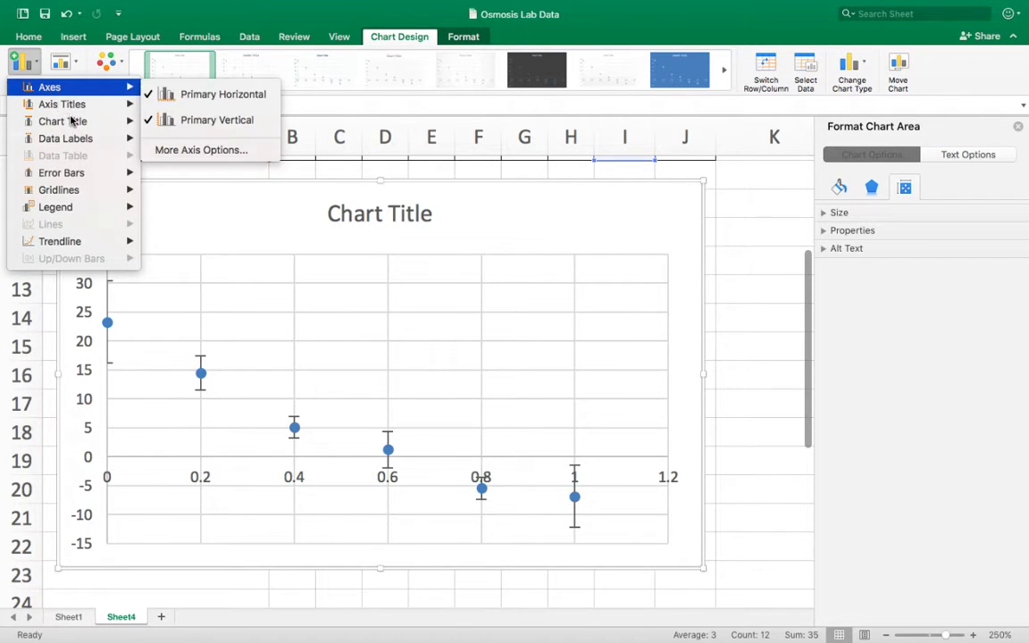
mouse_move(72, 121)
mouse_move(82, 241)
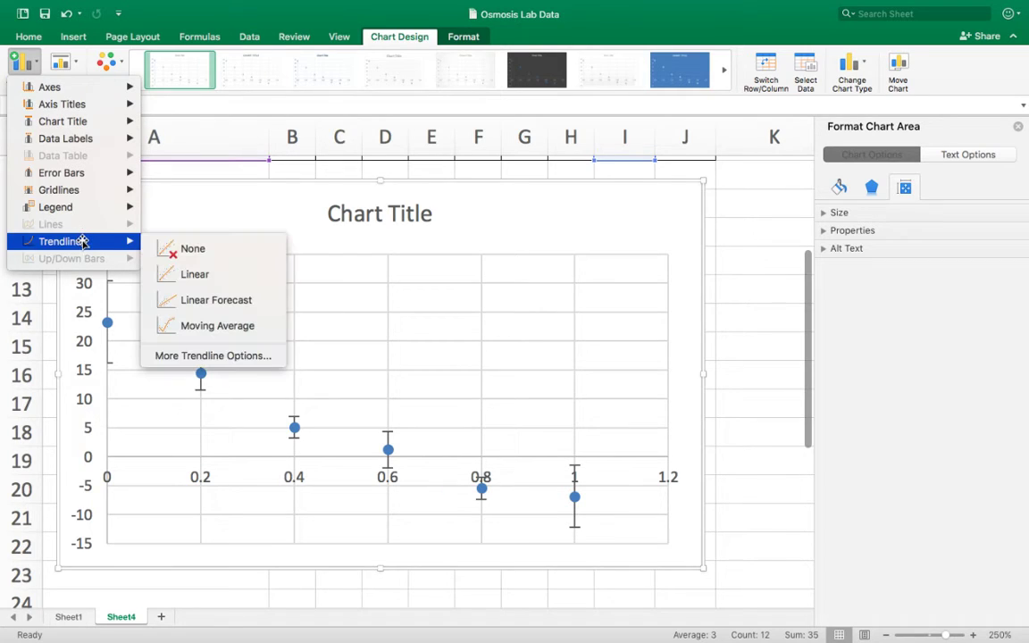
click(208, 284)
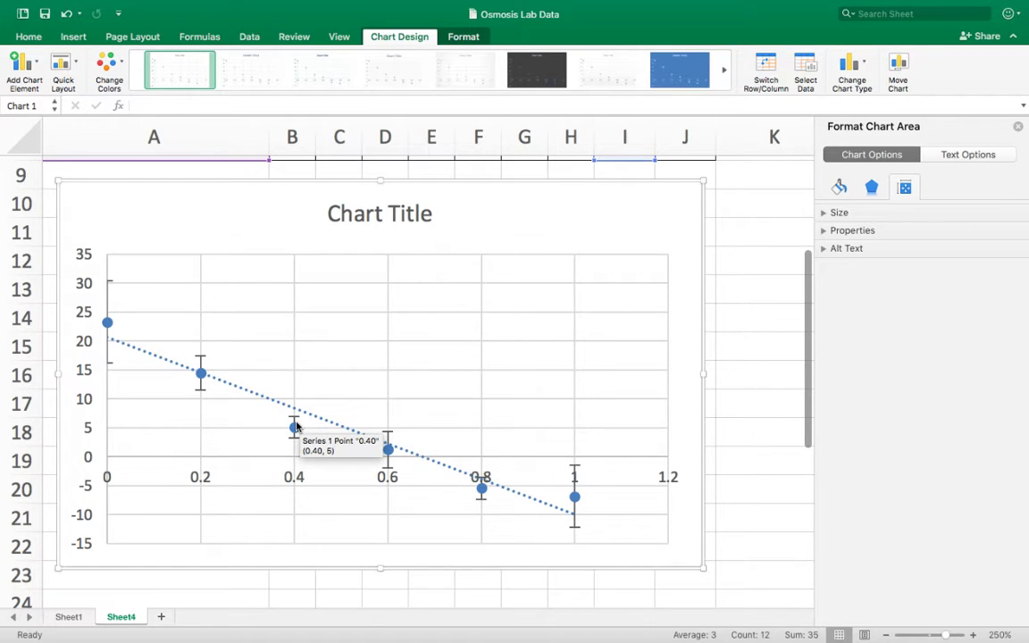
click(252, 396)
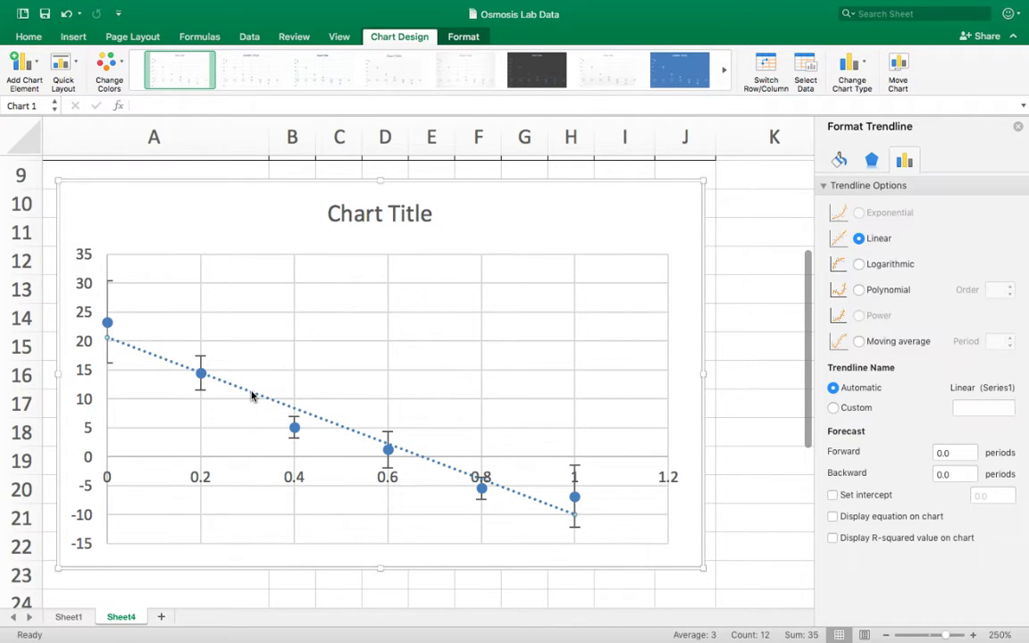
key(Delete)
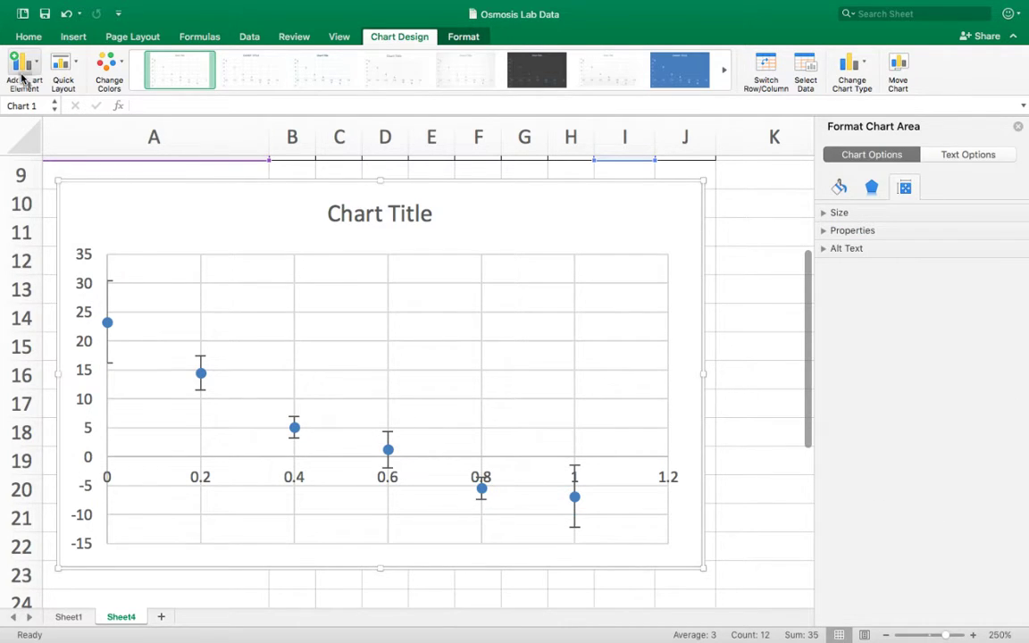
Add a polynomial trendline through the chart's data points
click(22, 77)
mouse_move(68, 245)
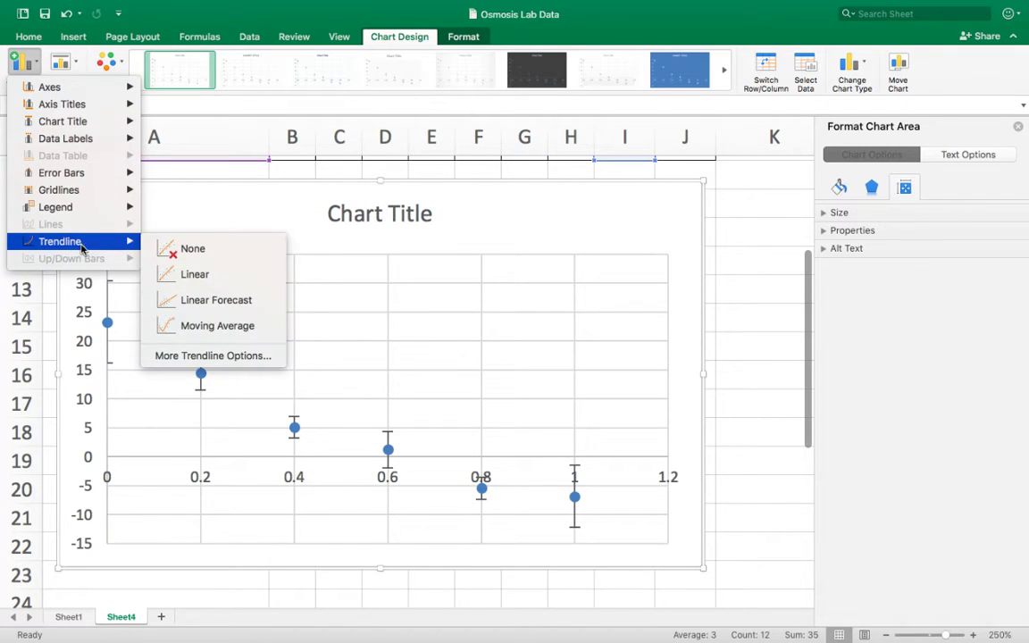
click(227, 356)
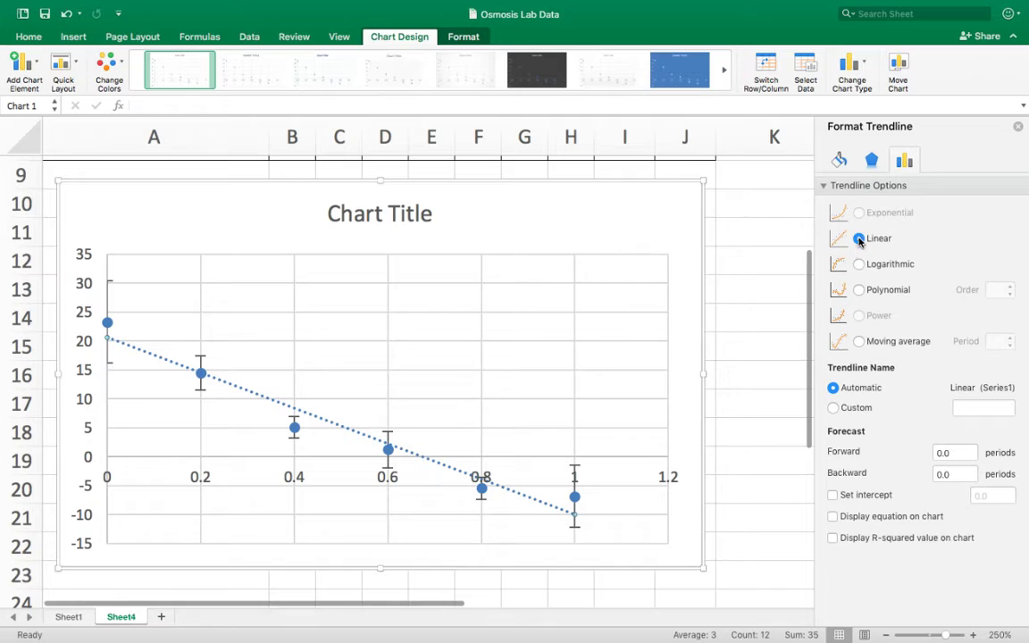
click(859, 290)
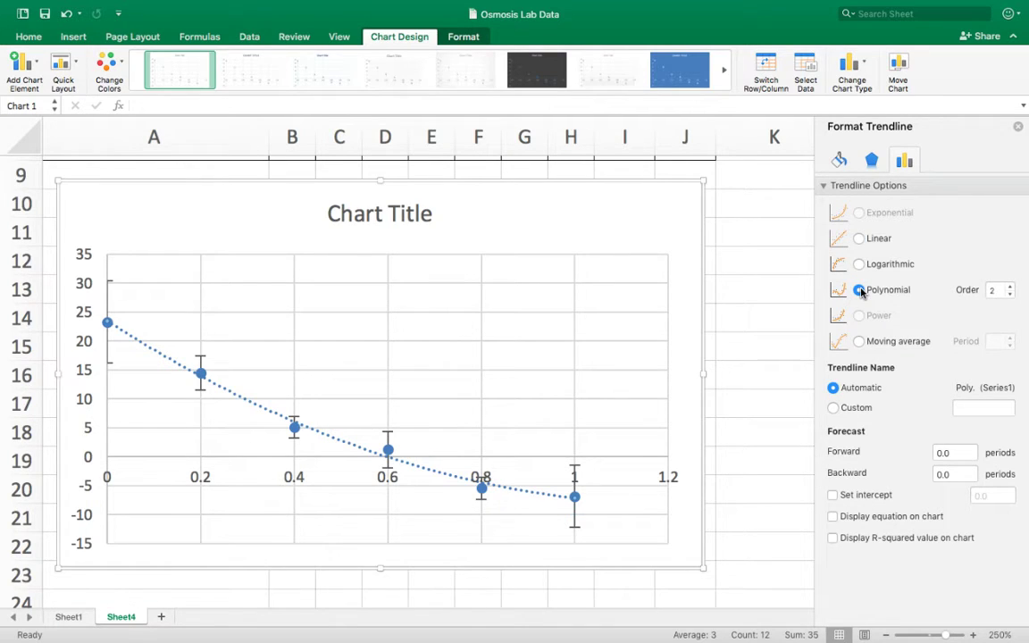
Restyle the trendline as a solid black line instead of dotted
click(872, 162)
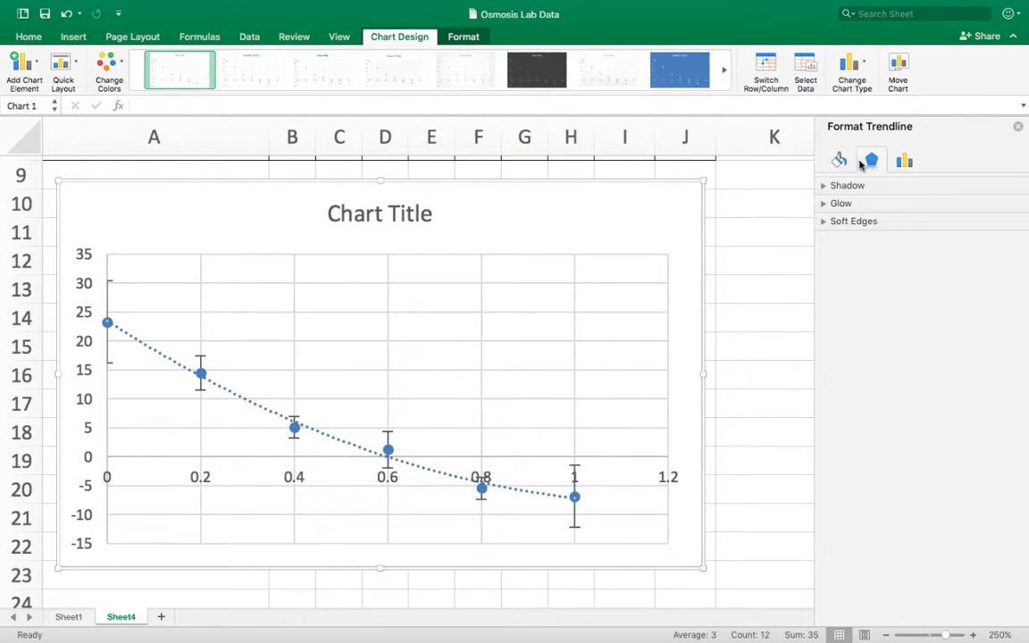
click(842, 161)
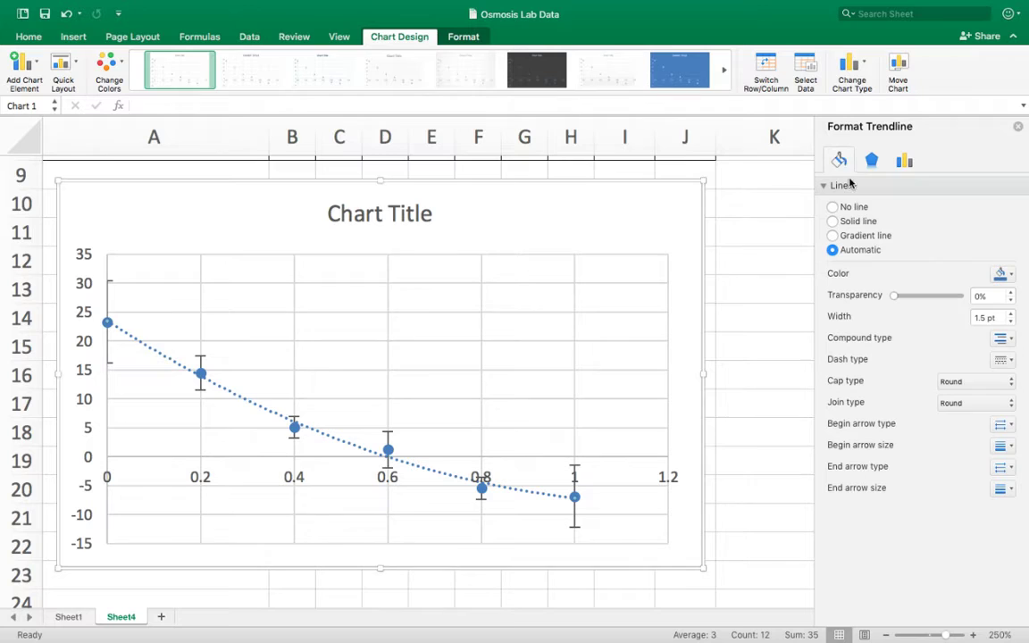
click(1000, 273)
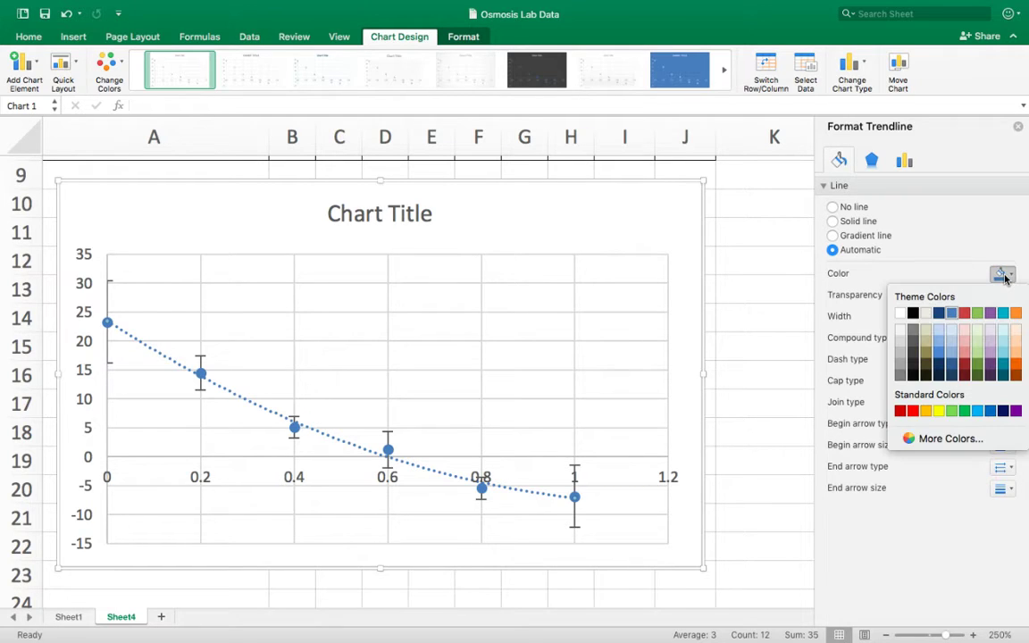
click(912, 313)
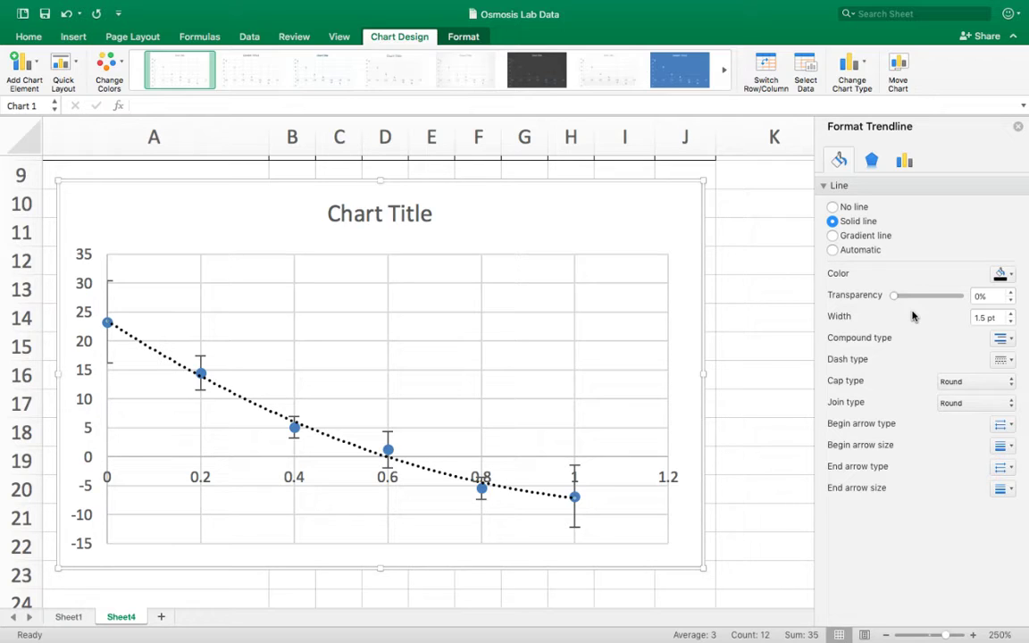
click(1006, 361)
click(986, 381)
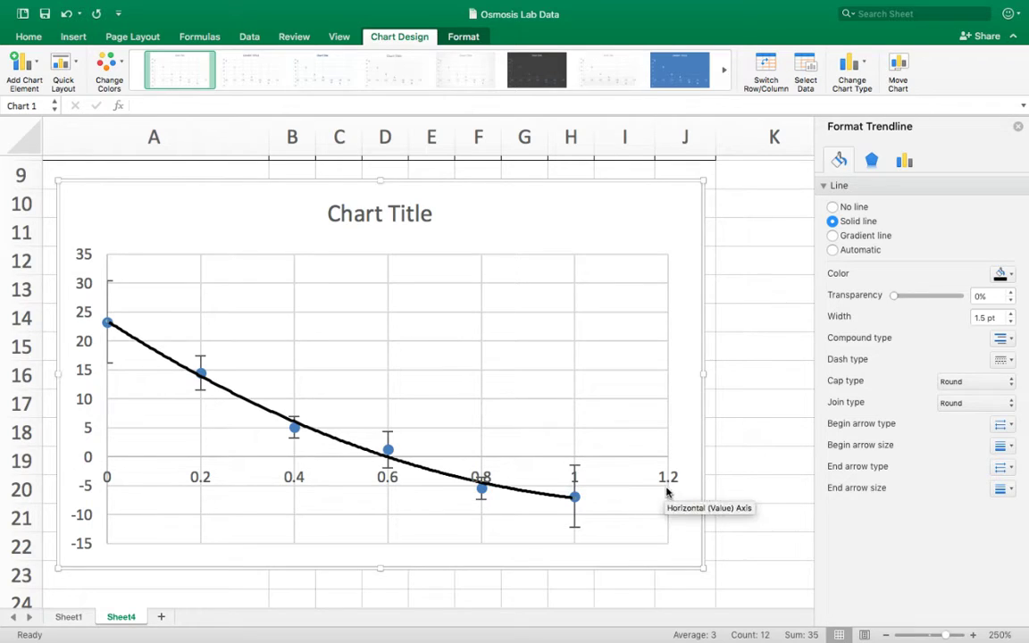
Set the horizontal axis maximum bound to 1.0 so it runs from 0 to 1
click(666, 482)
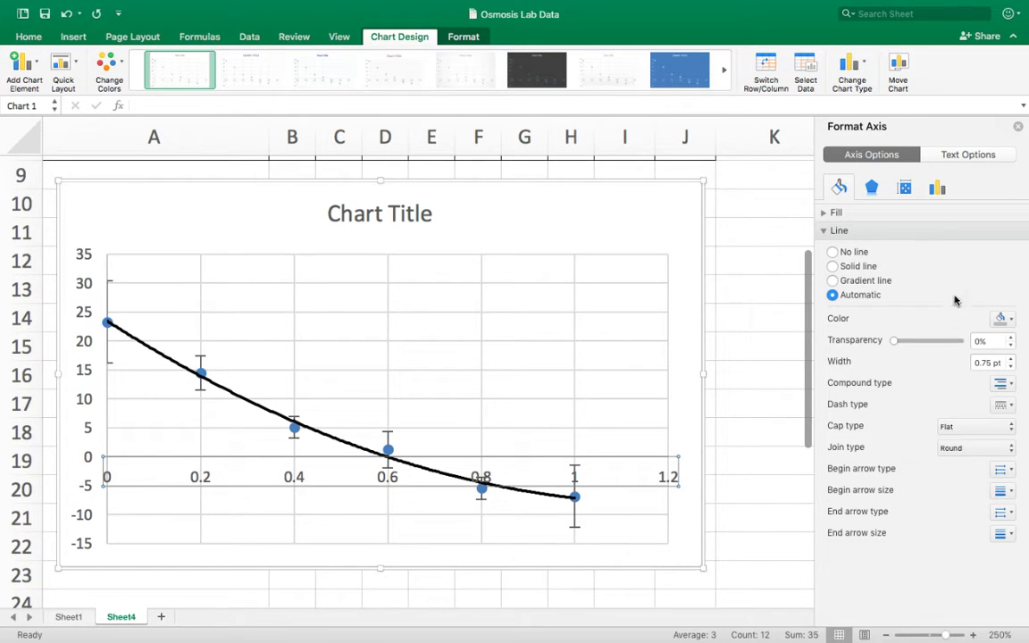
click(905, 188)
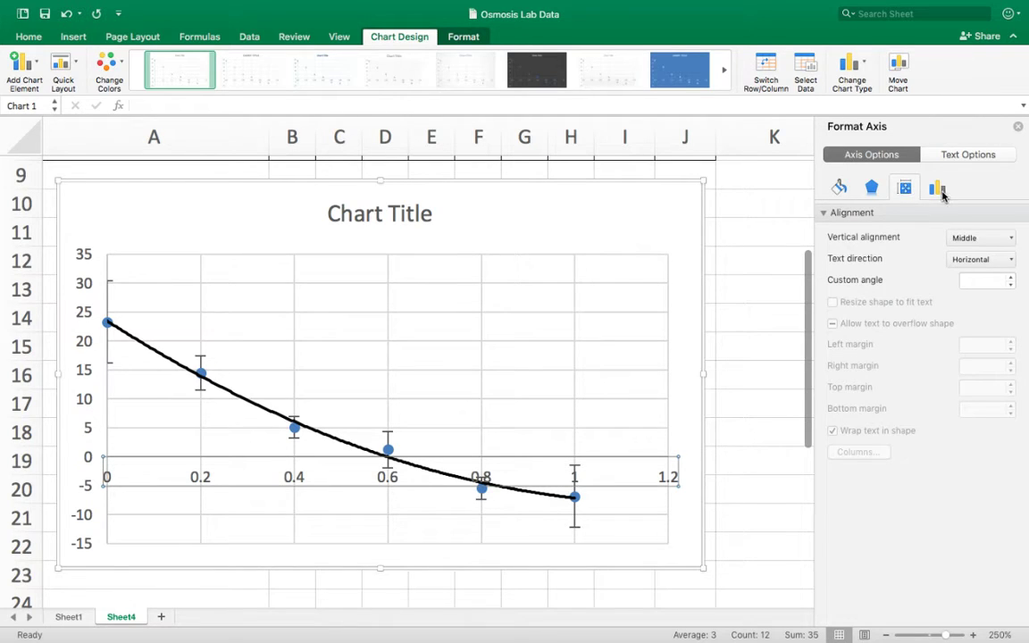
click(939, 189)
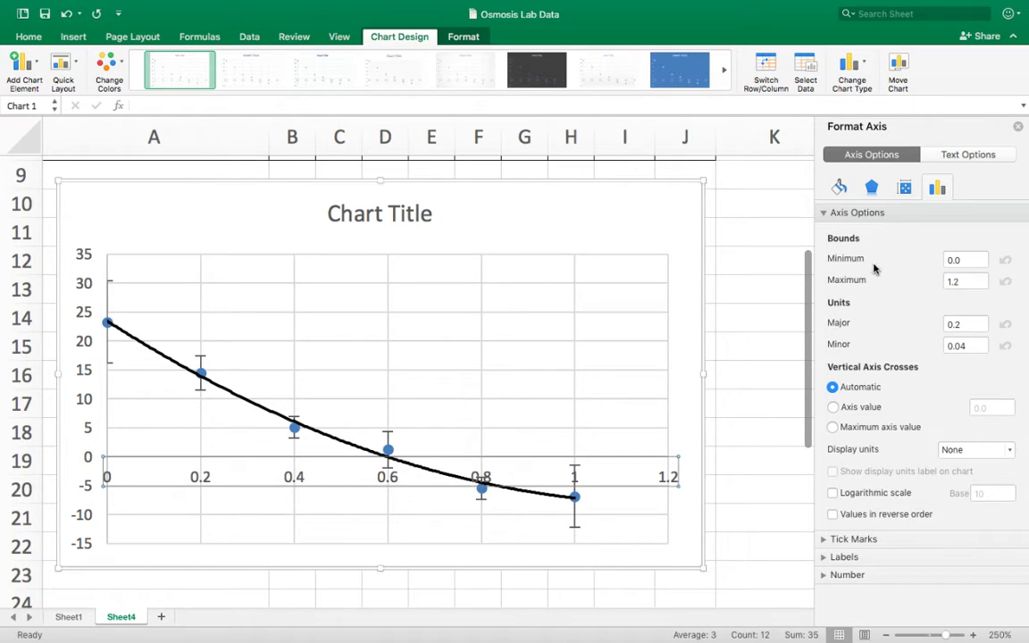
double_click(977, 281)
text(1)
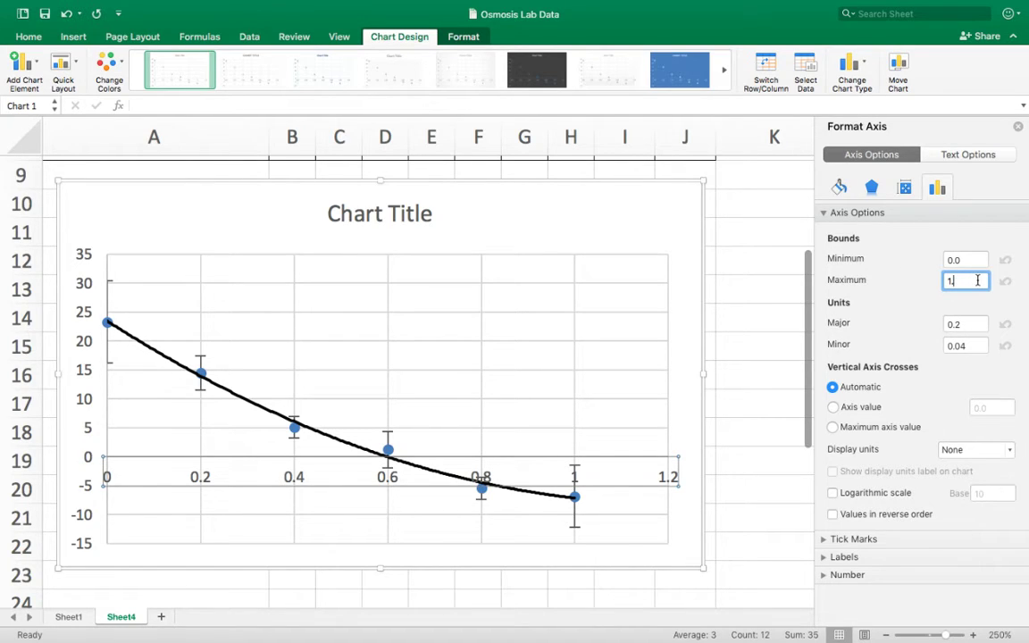
text(.0)
key(Return)
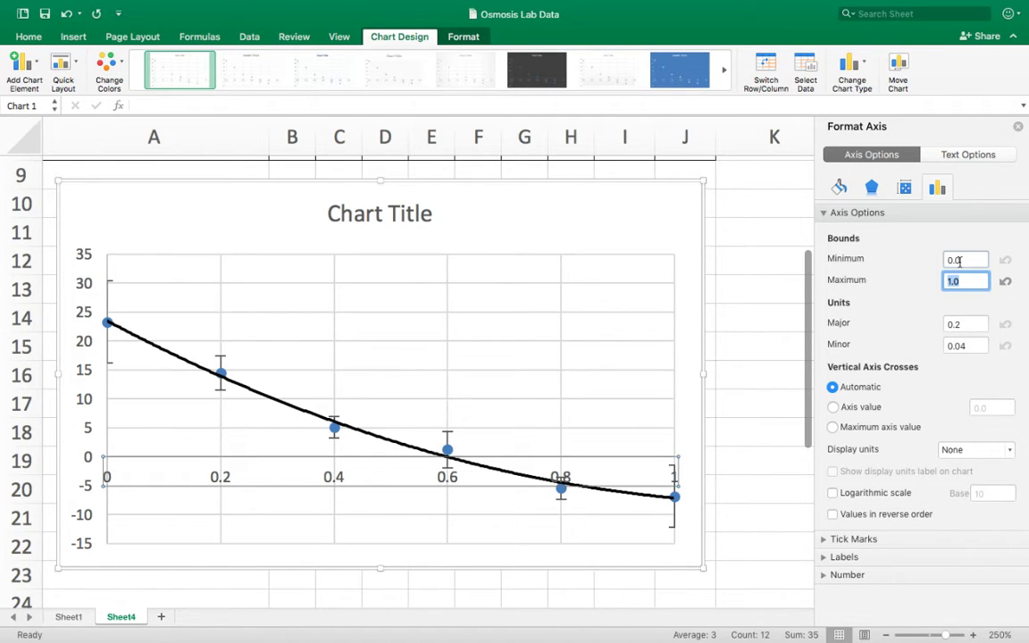
Delete the chart title and title the horizontal axis 'Concentration of sucrose solution (M)'
click(401, 213)
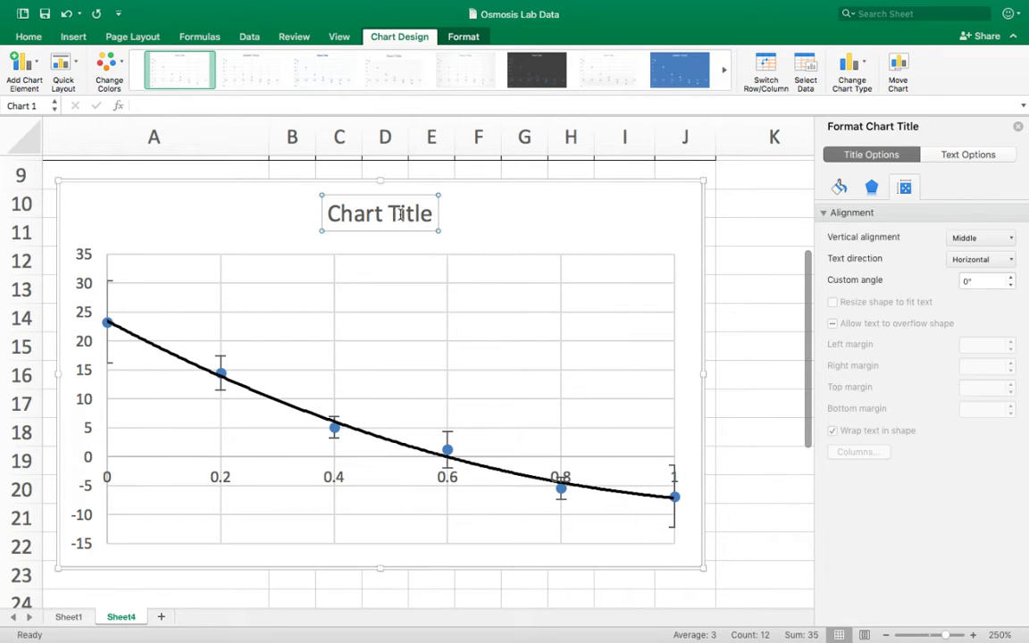
key(Delete)
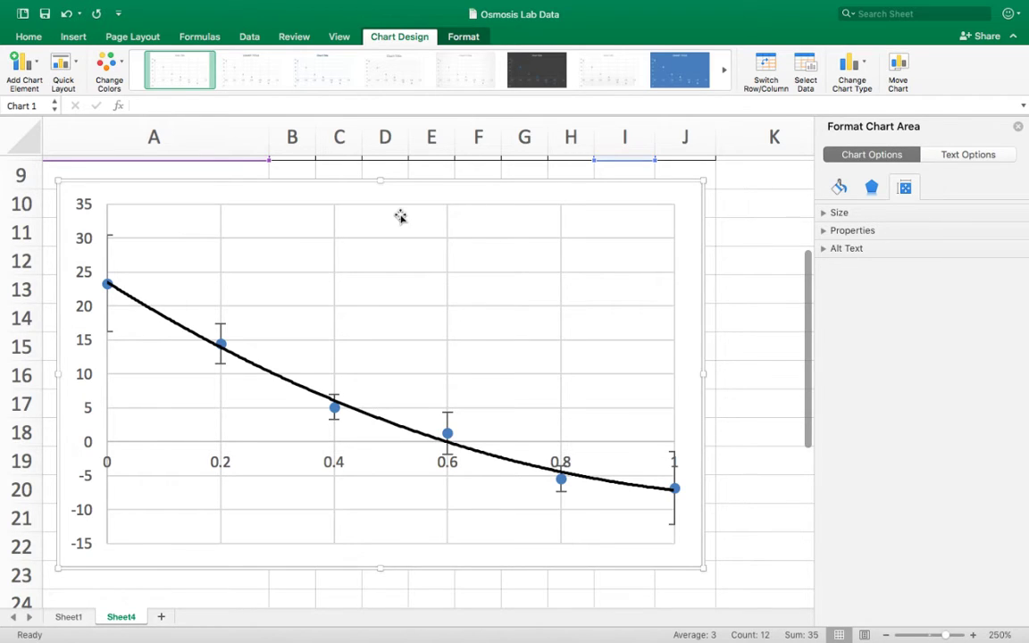
click(25, 79)
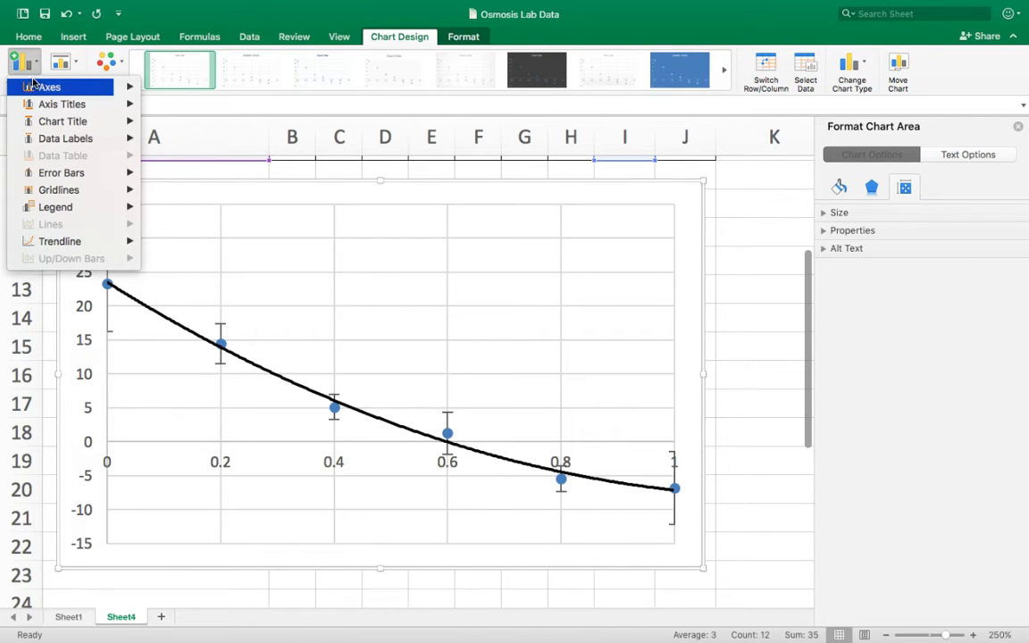
mouse_move(73, 108)
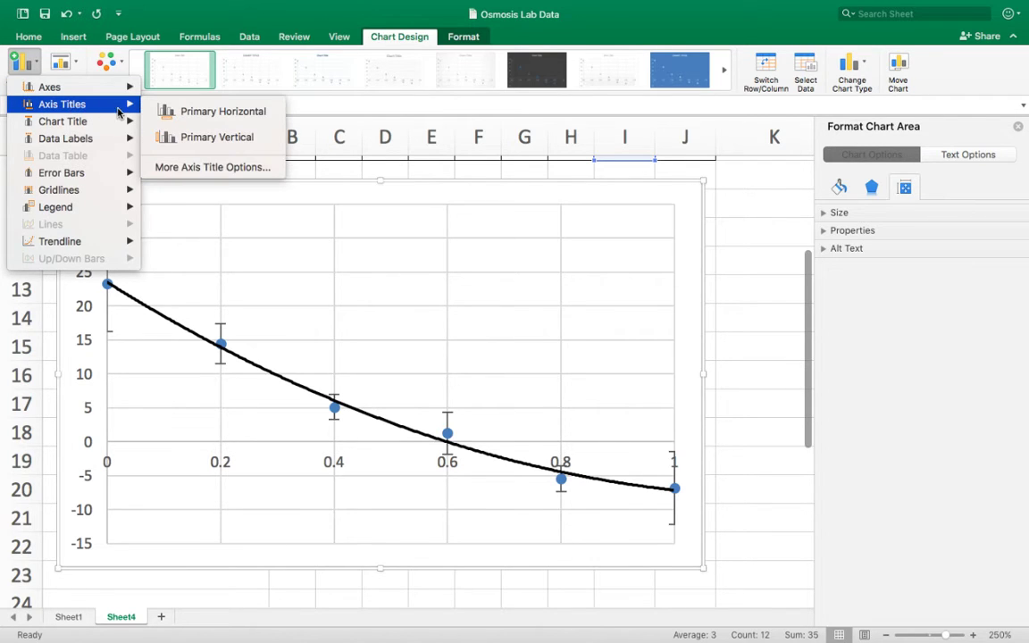
click(207, 114)
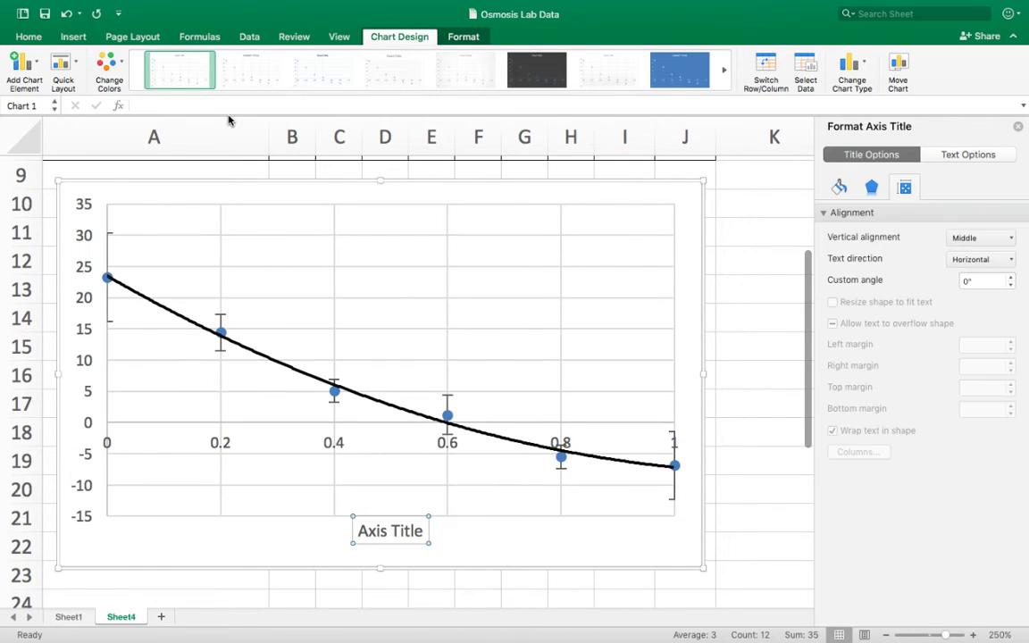
drag(360, 531, 403, 534)
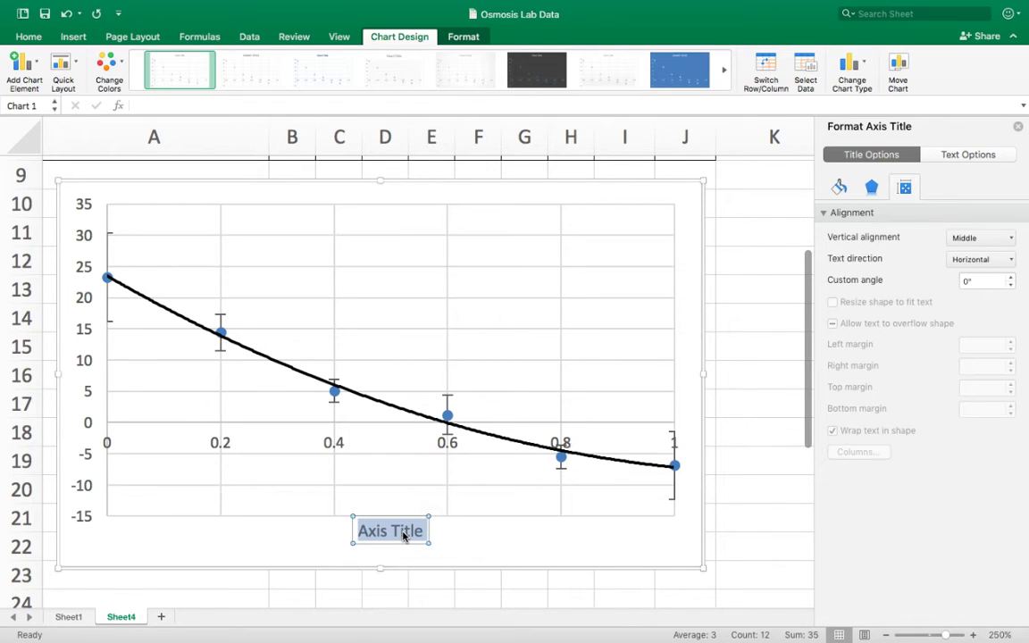
text(Concen)
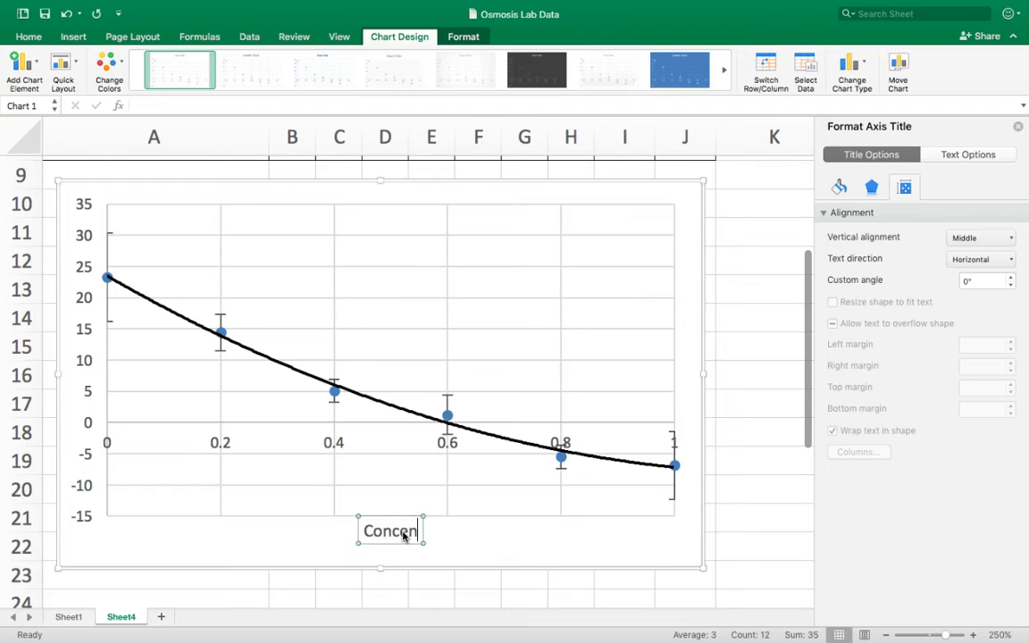
text(tration of su)
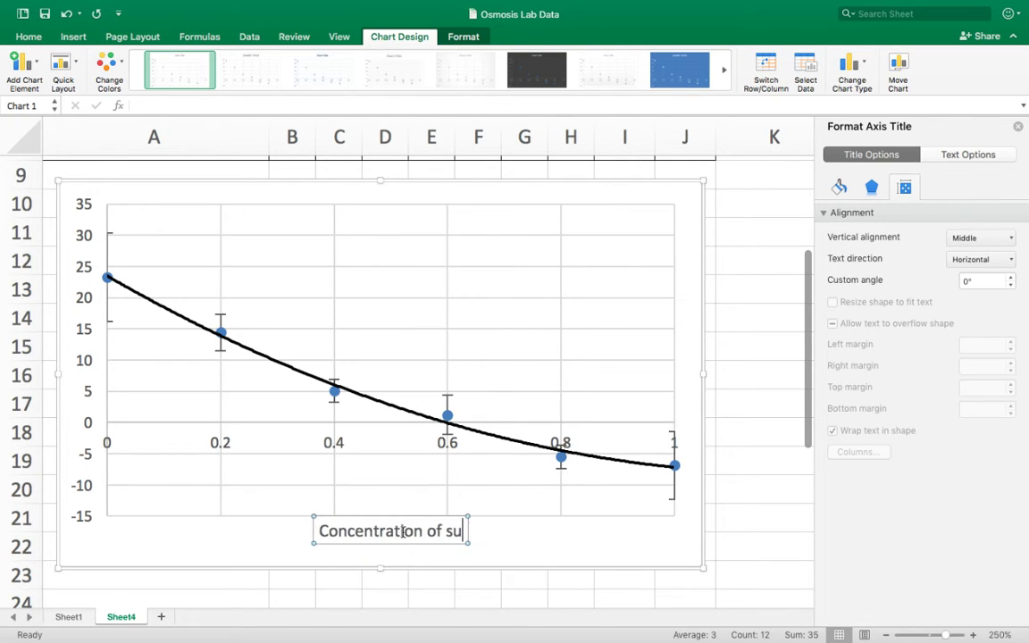
text(crose solution)
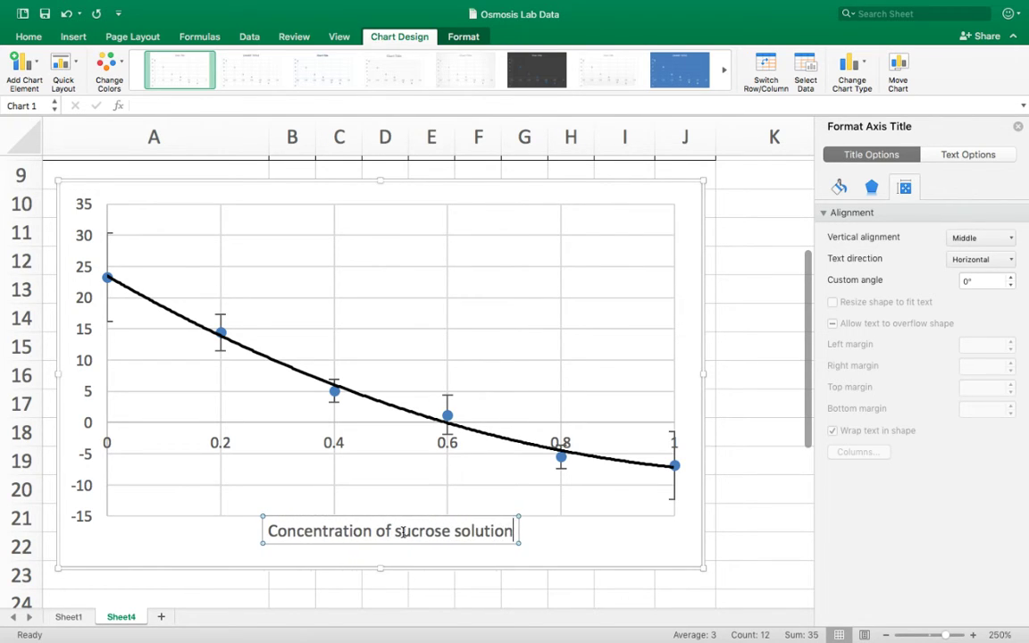
text( (M))
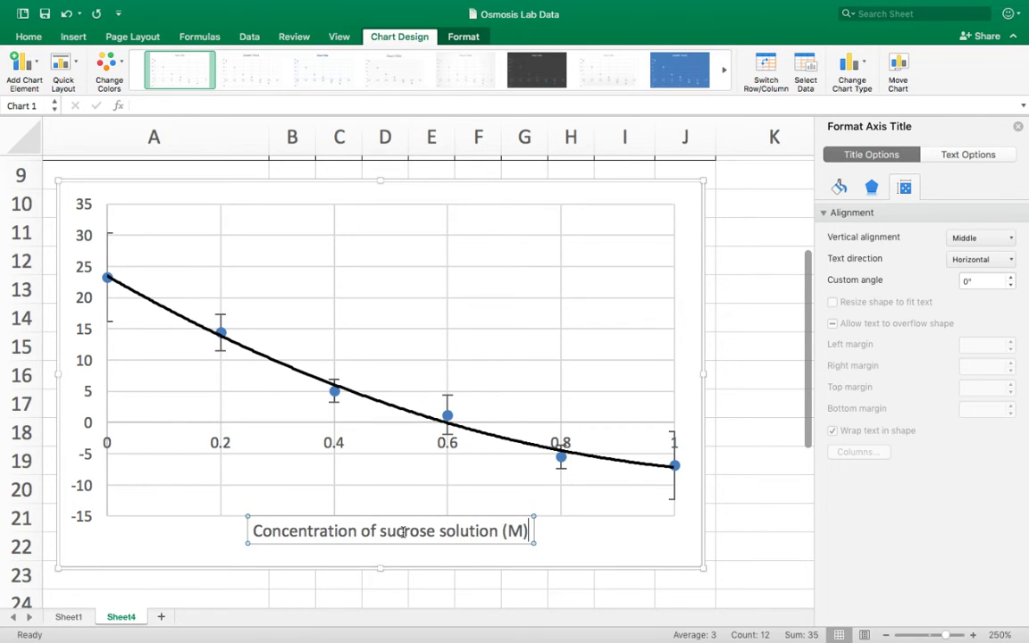
key(Return)
key(BackSpace)
click(556, 525)
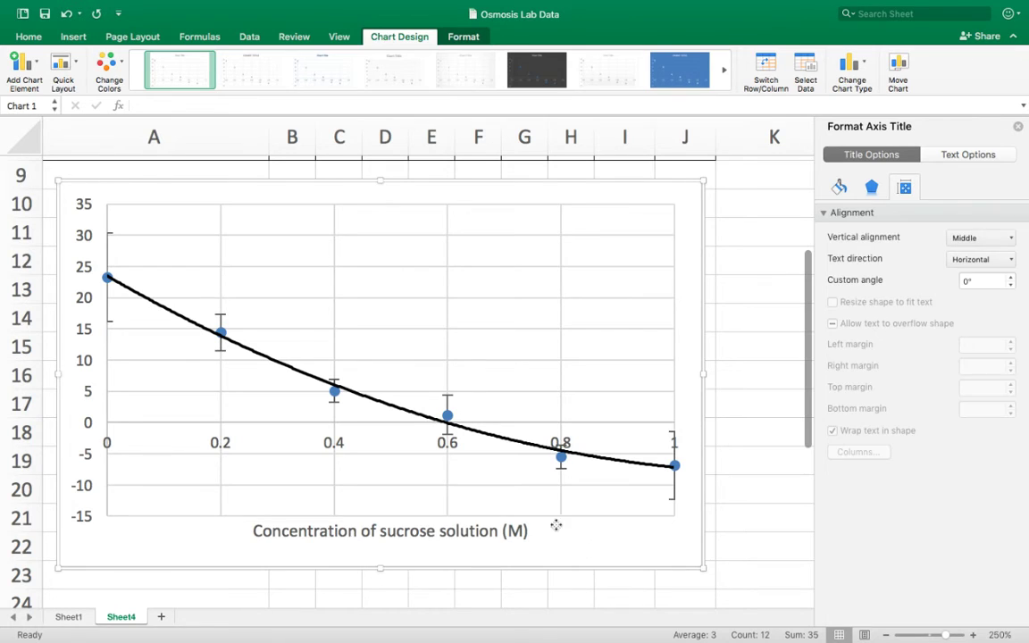
Add a primary vertical axis title reading 'Change in mass (%)'
click(25, 64)
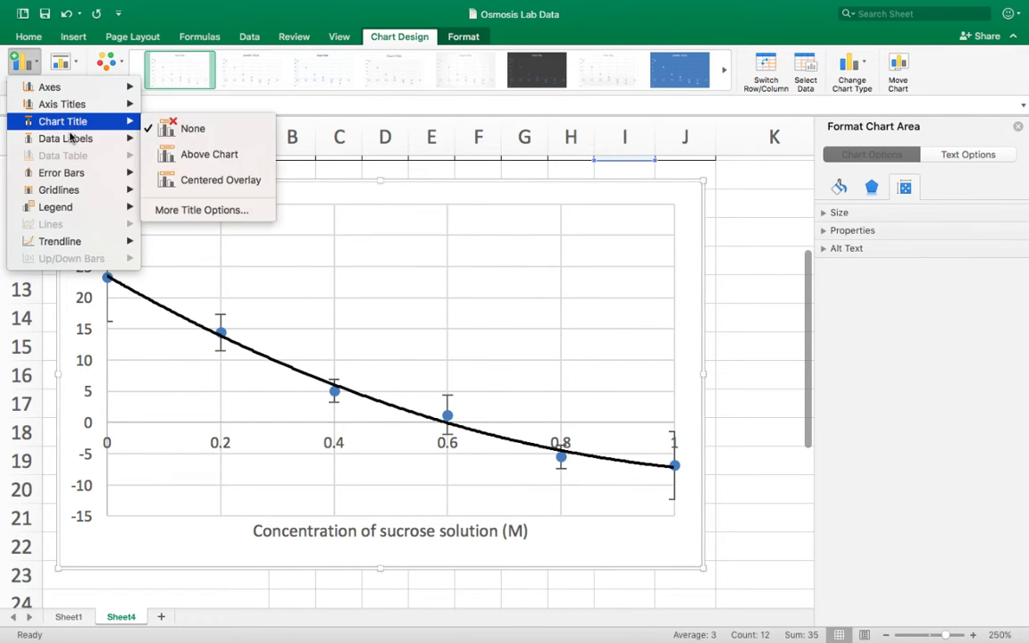
mouse_move(72, 138)
mouse_move(112, 102)
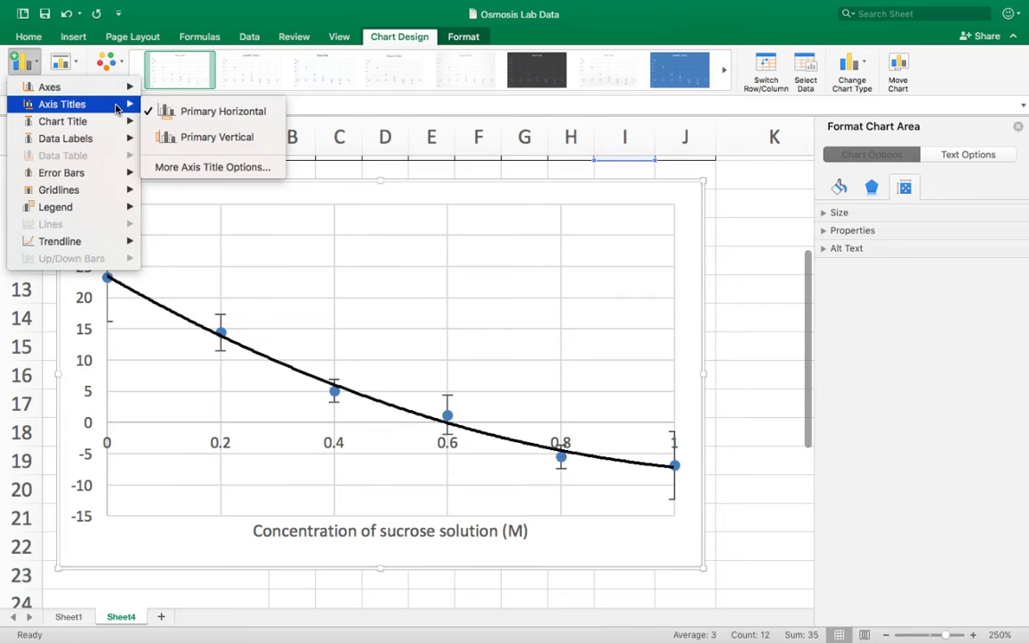
click(216, 139)
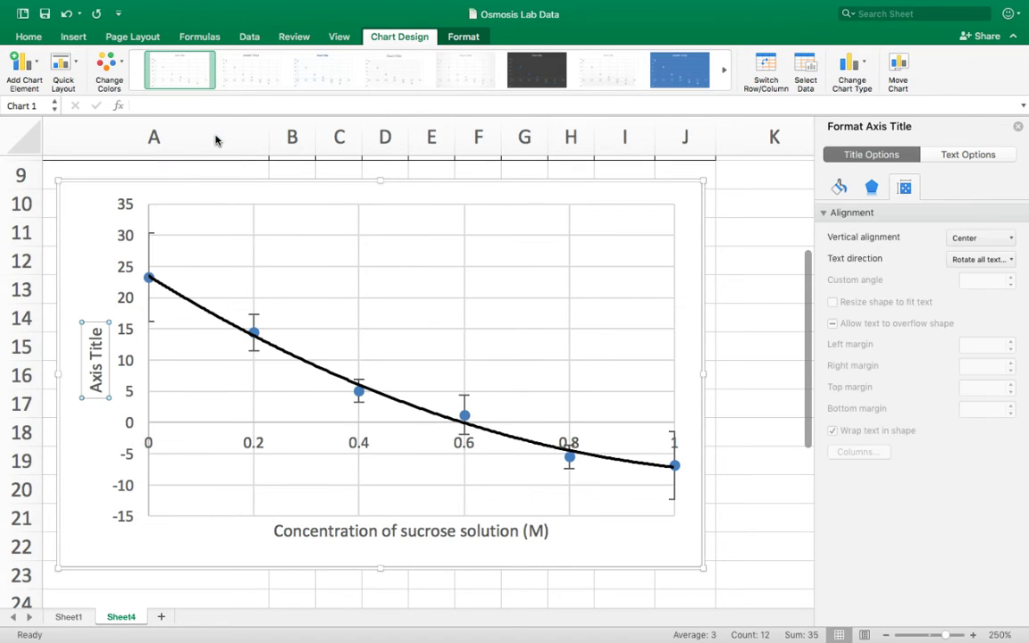
double_click(95, 343)
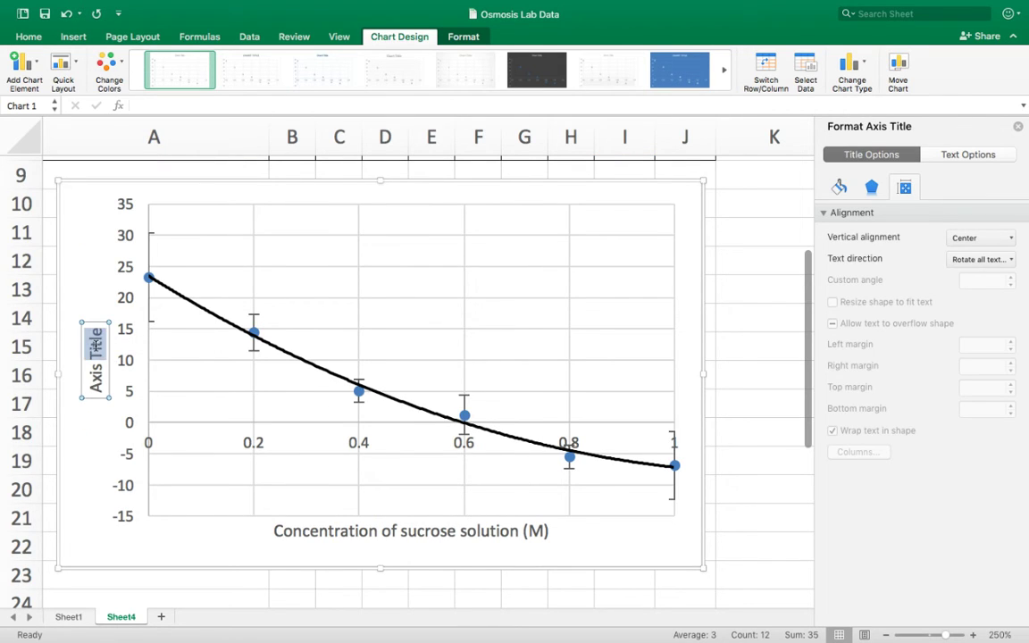
triple_click(95, 346)
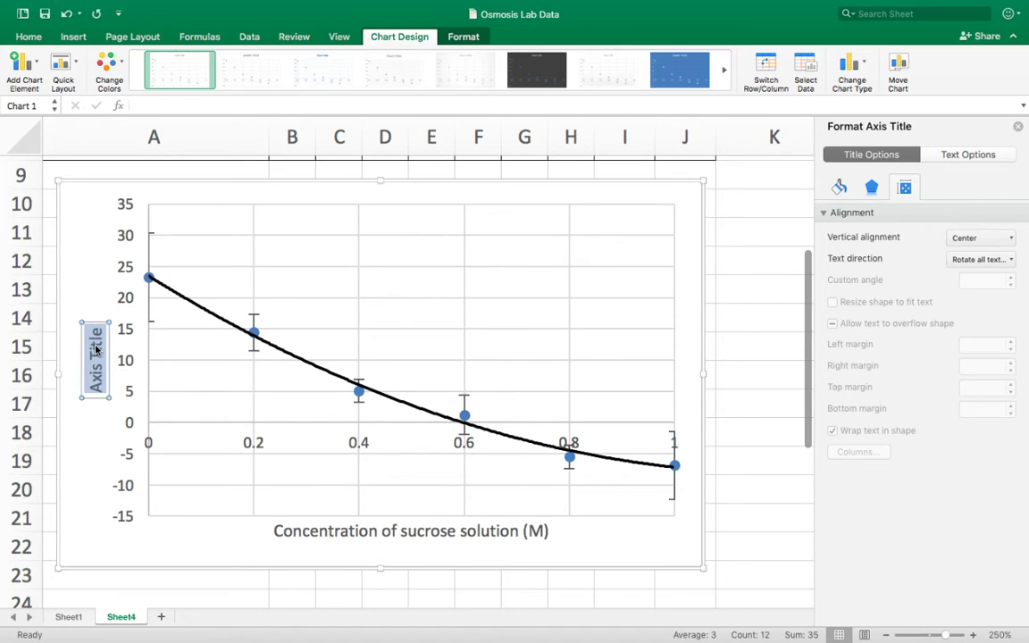
text(Change)
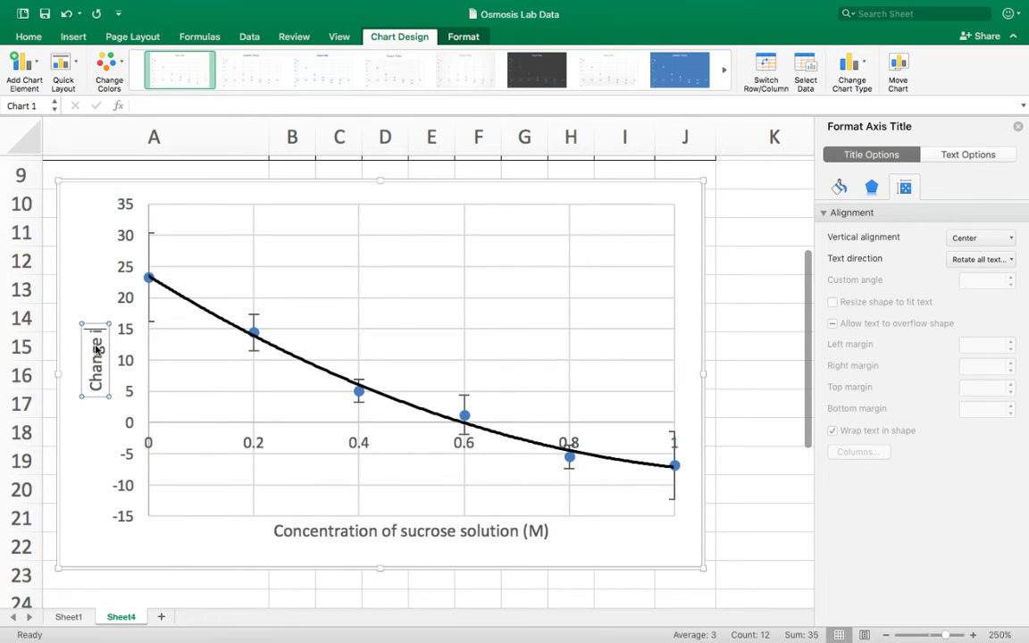
text( in mass ()
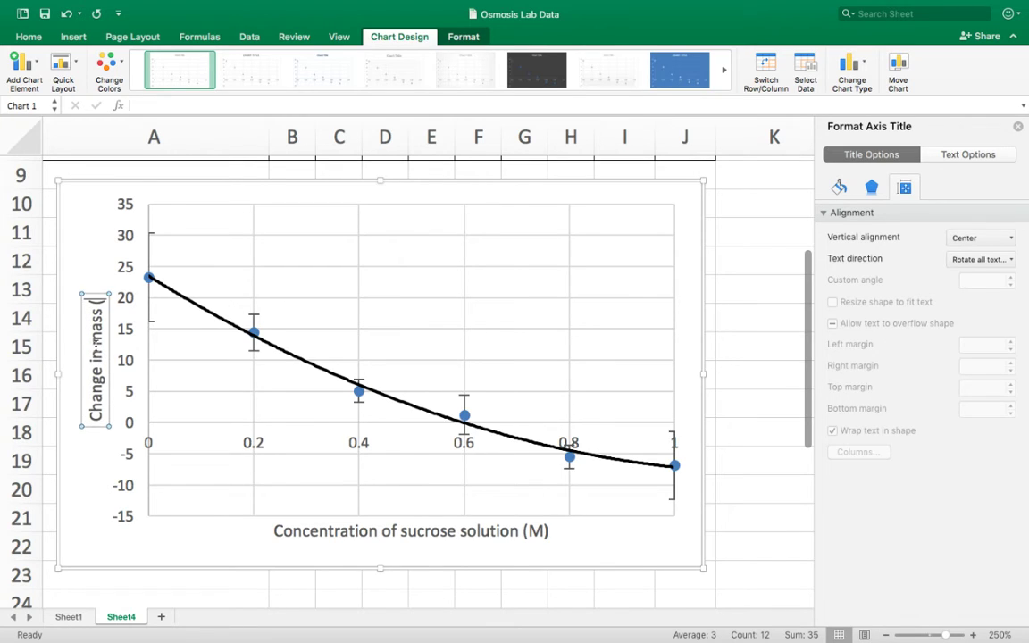
text(%))
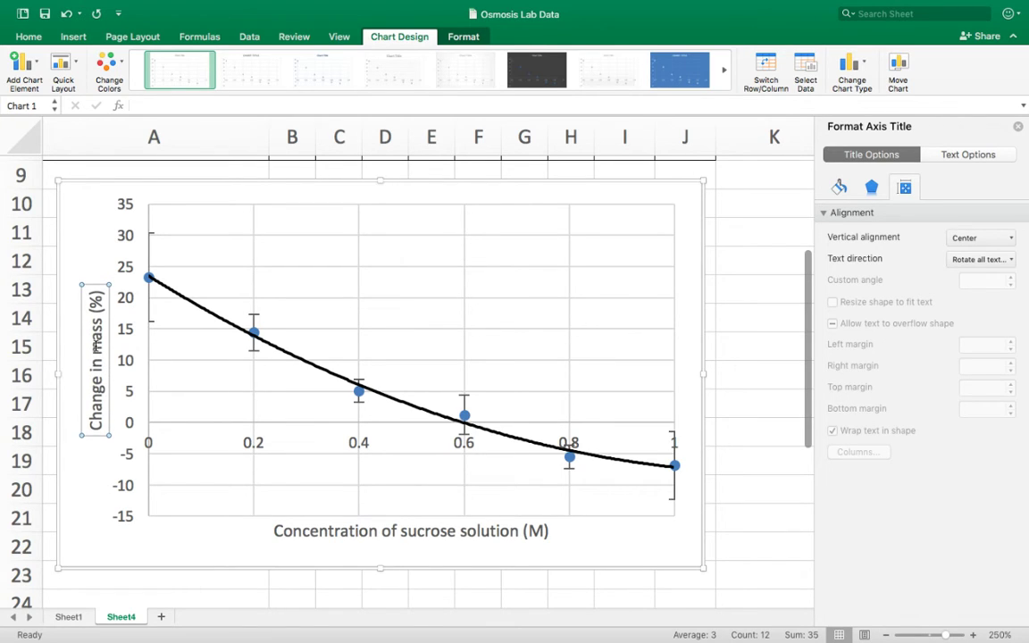
click(98, 232)
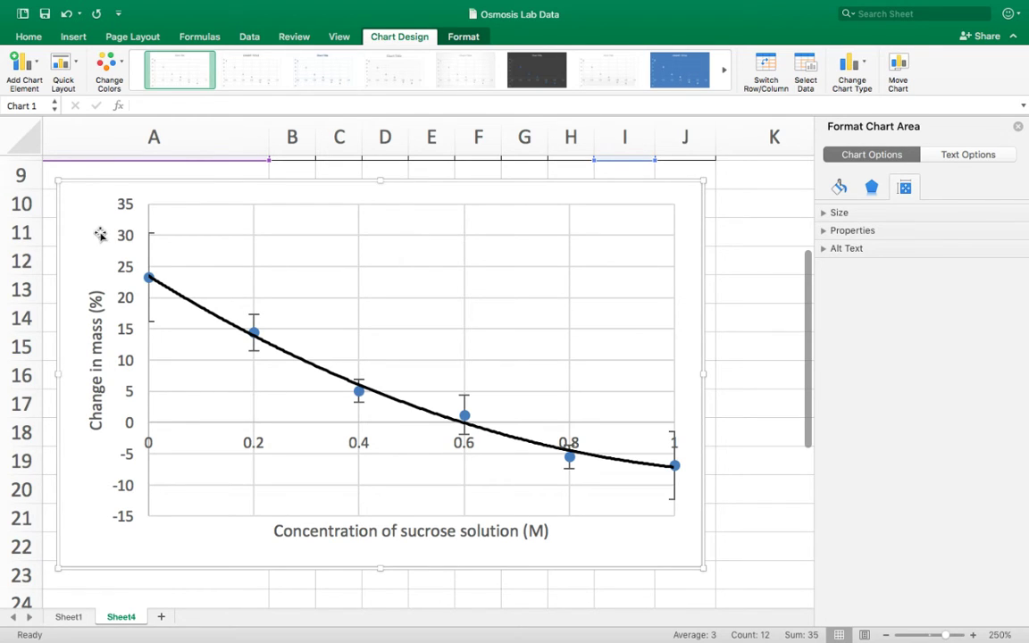
Enlarge the horizontal axis labels to 12 point
click(254, 451)
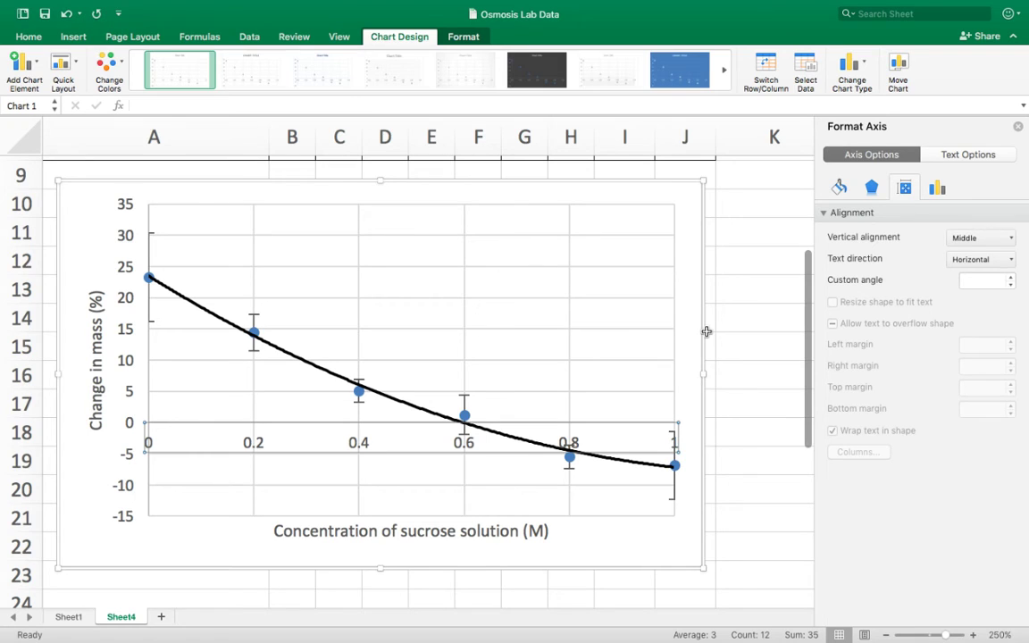
click(29, 37)
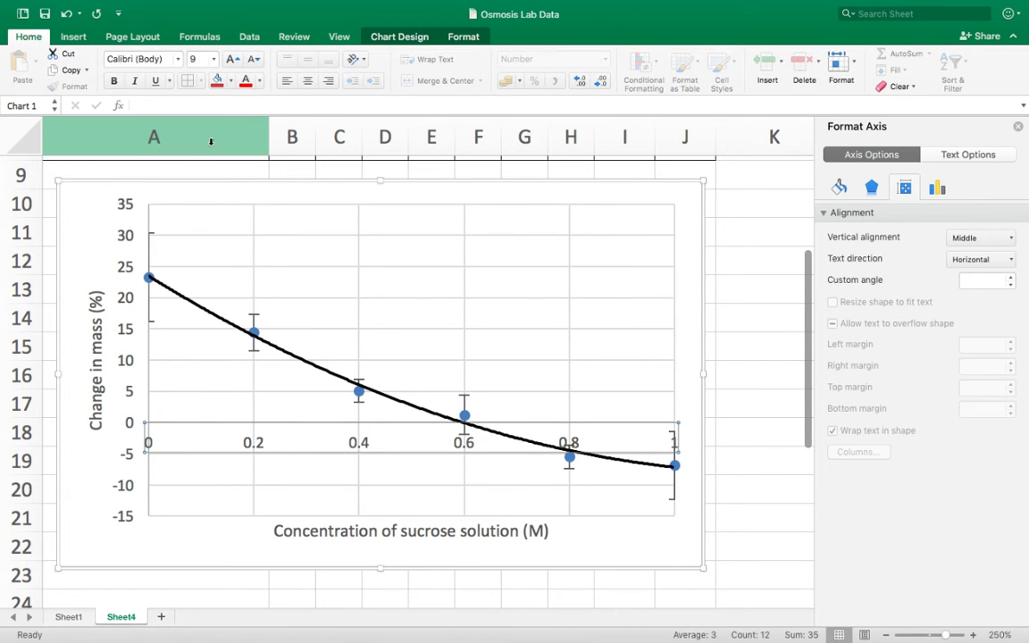
click(214, 59)
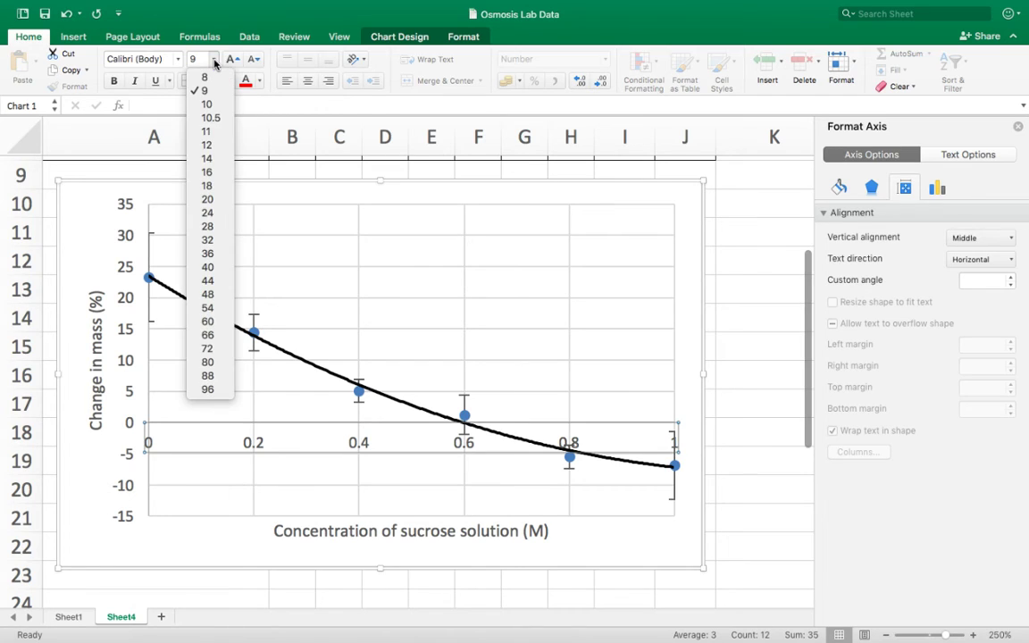
click(209, 144)
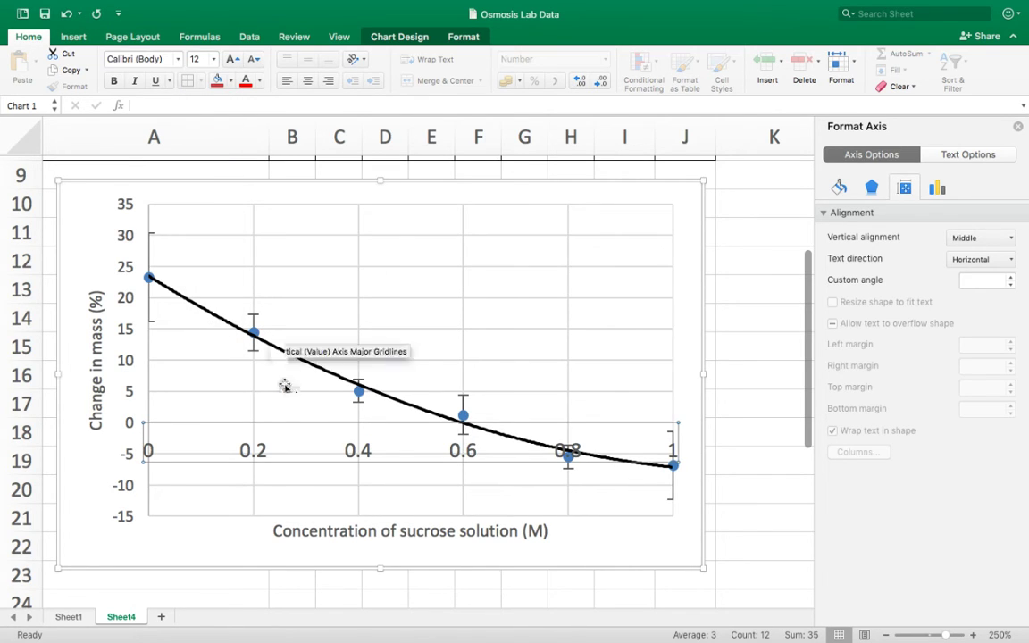
Set all of the chart's text to 12 point
click(686, 532)
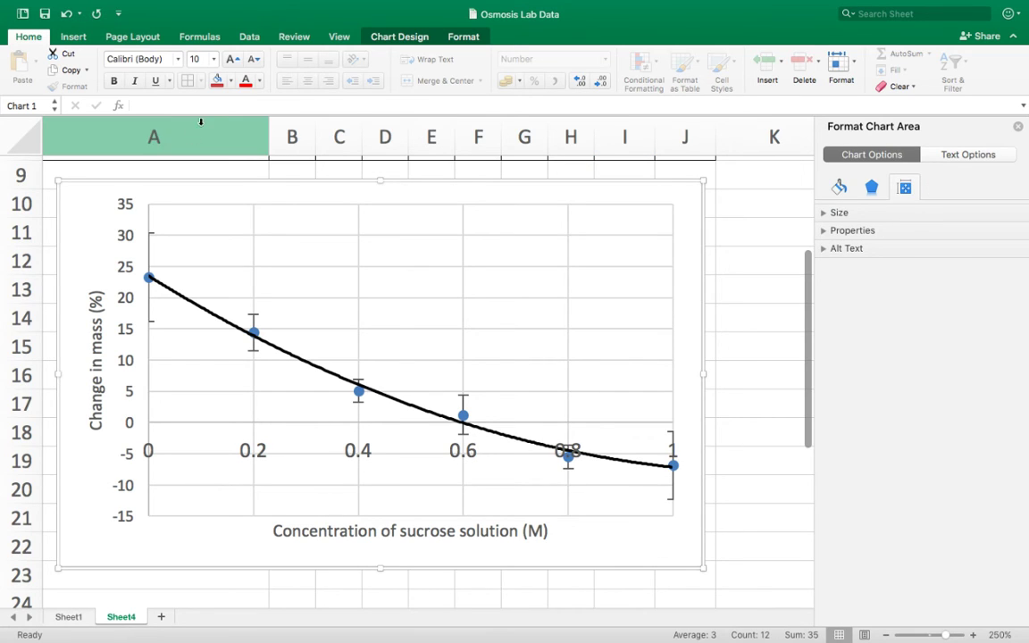
click(213, 59)
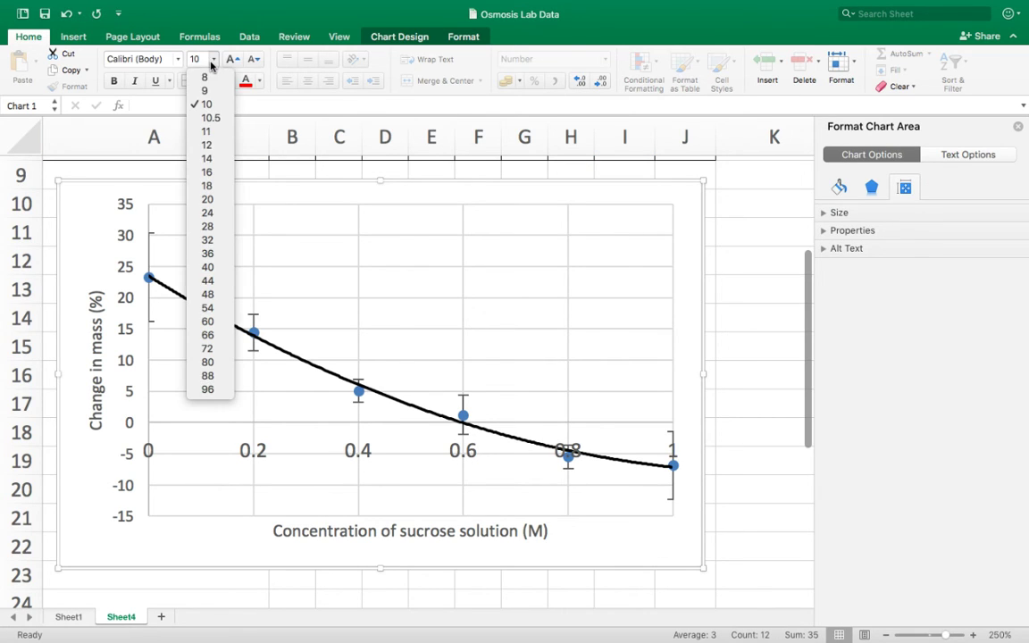
click(209, 146)
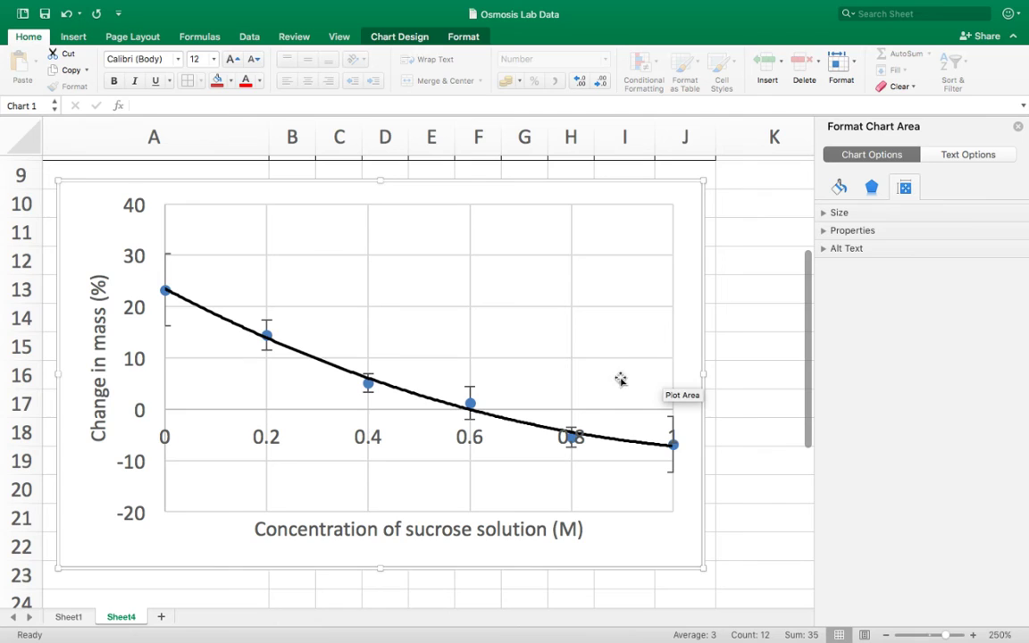
Select the chart's major gridlines and view their Fill & Line settings
click(592, 361)
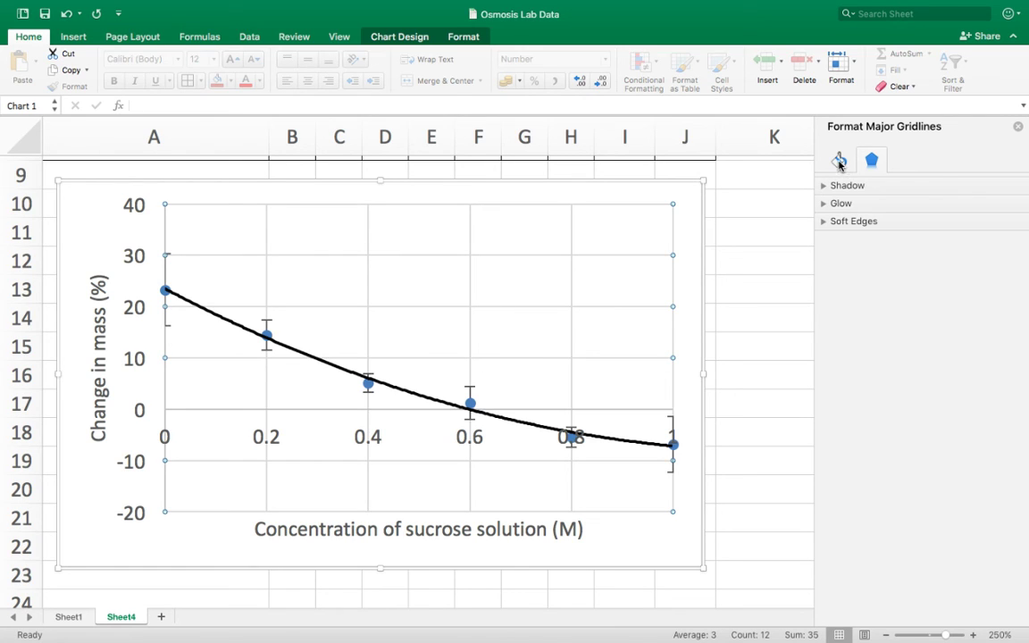
click(840, 162)
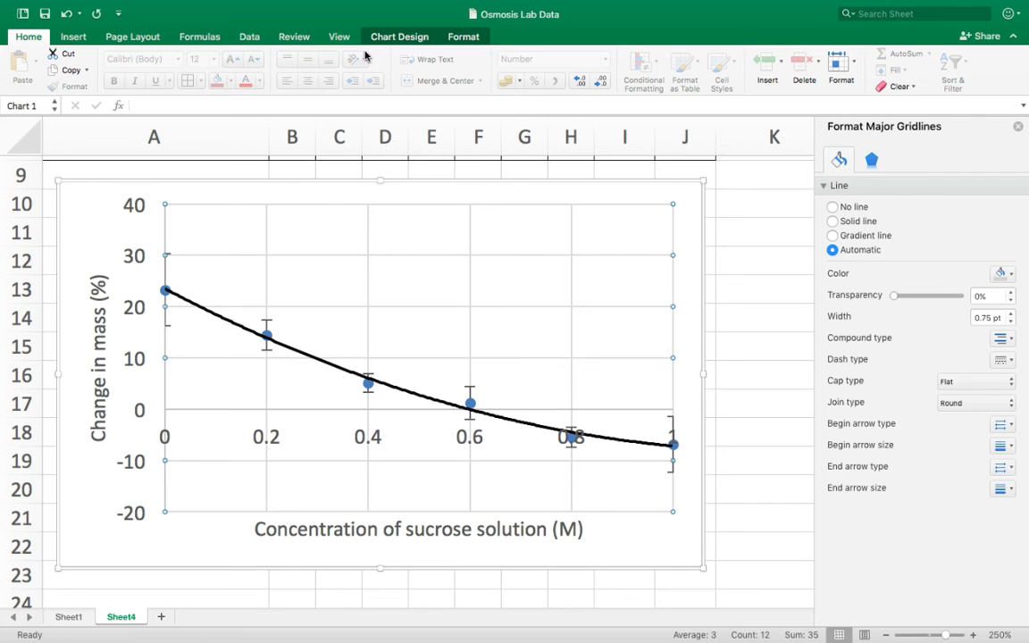
click(393, 39)
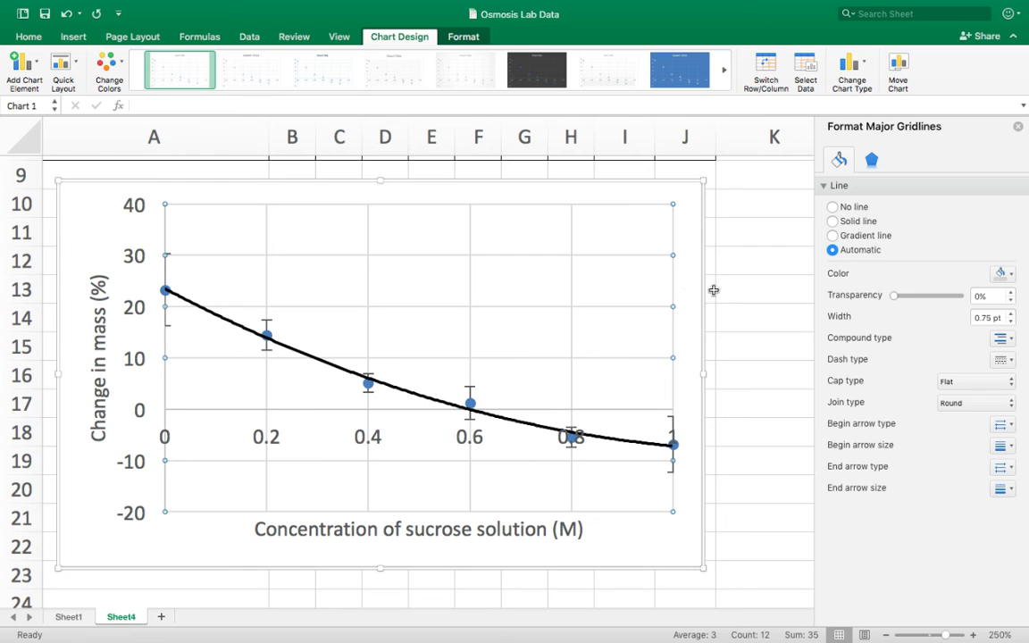
Deselect the chart via cell K12, then reselect the whole chart area to see its border settings
click(751, 275)
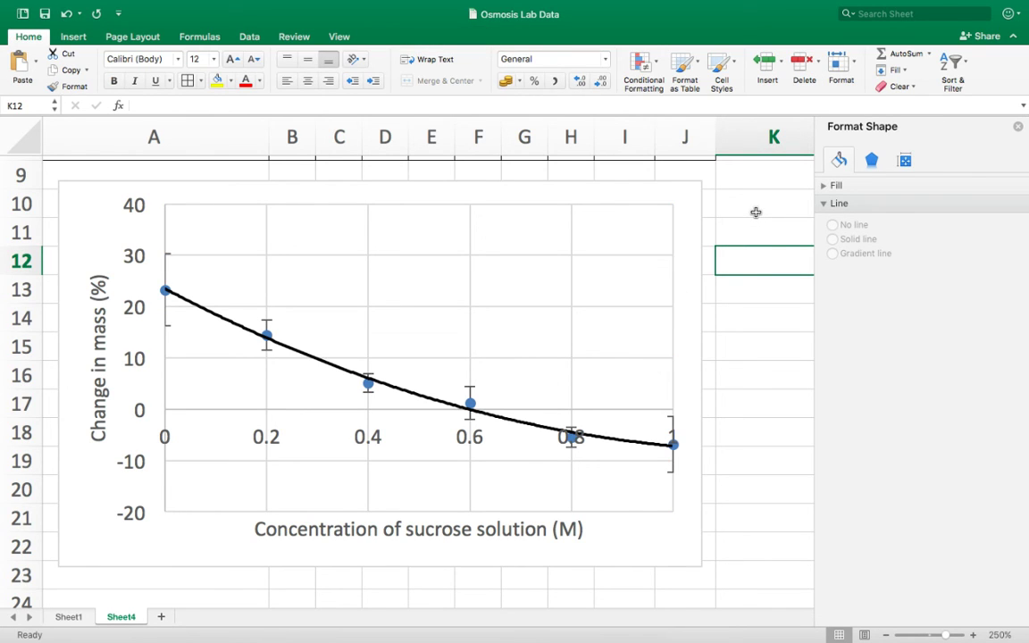
click(678, 194)
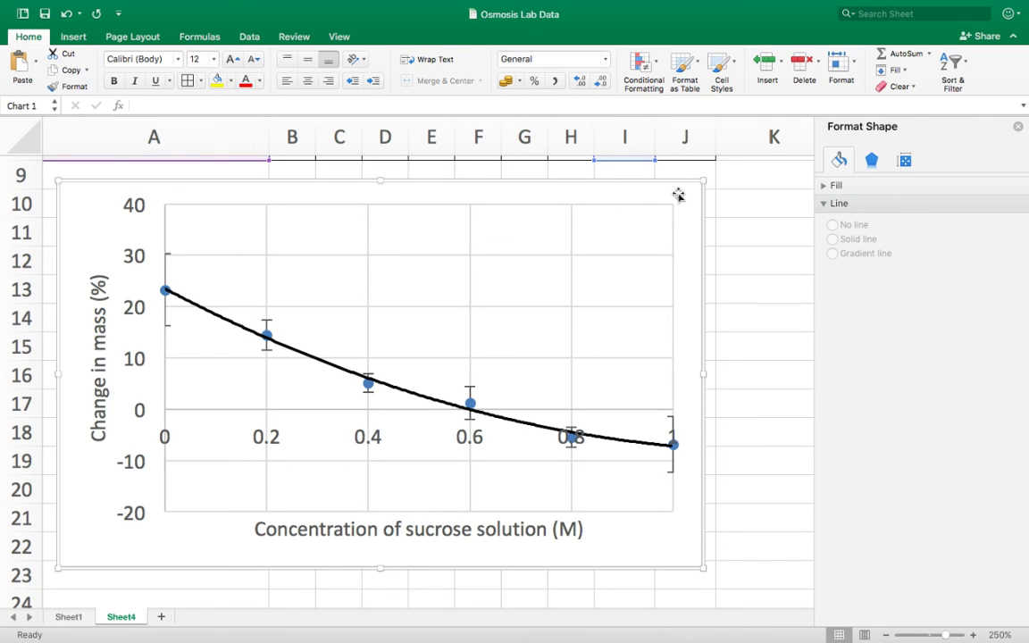